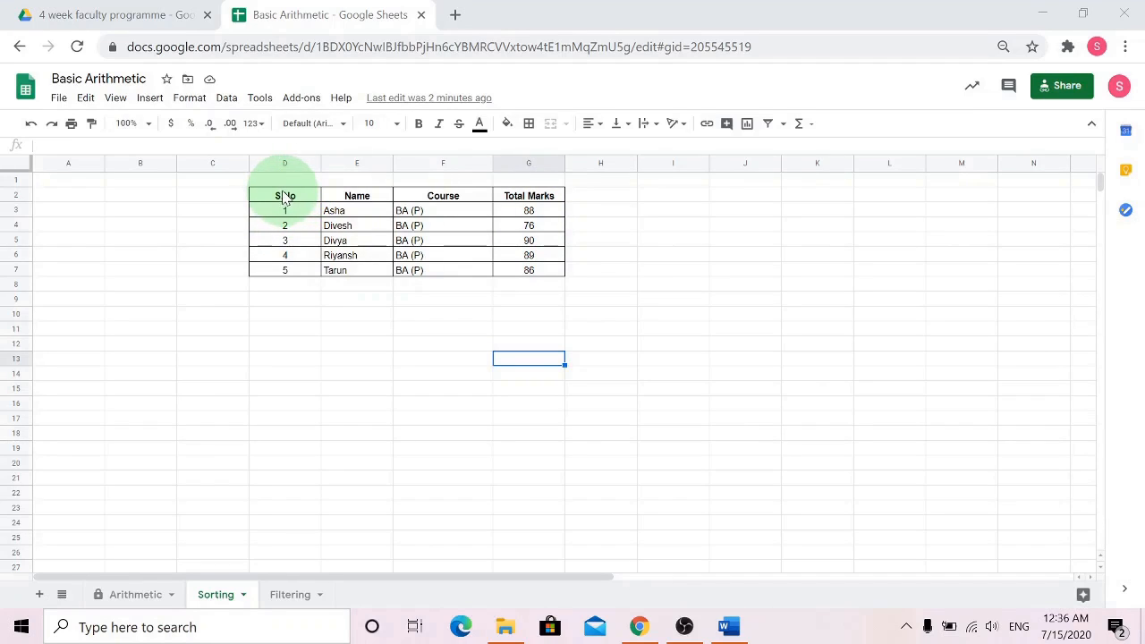
Sort the range D2:G7 by Total Marks in Z → A order, treating the first row as a header
{"action": "left_click_drag", "start_coordinate": [288, 201], "coordinate": [531, 278]}
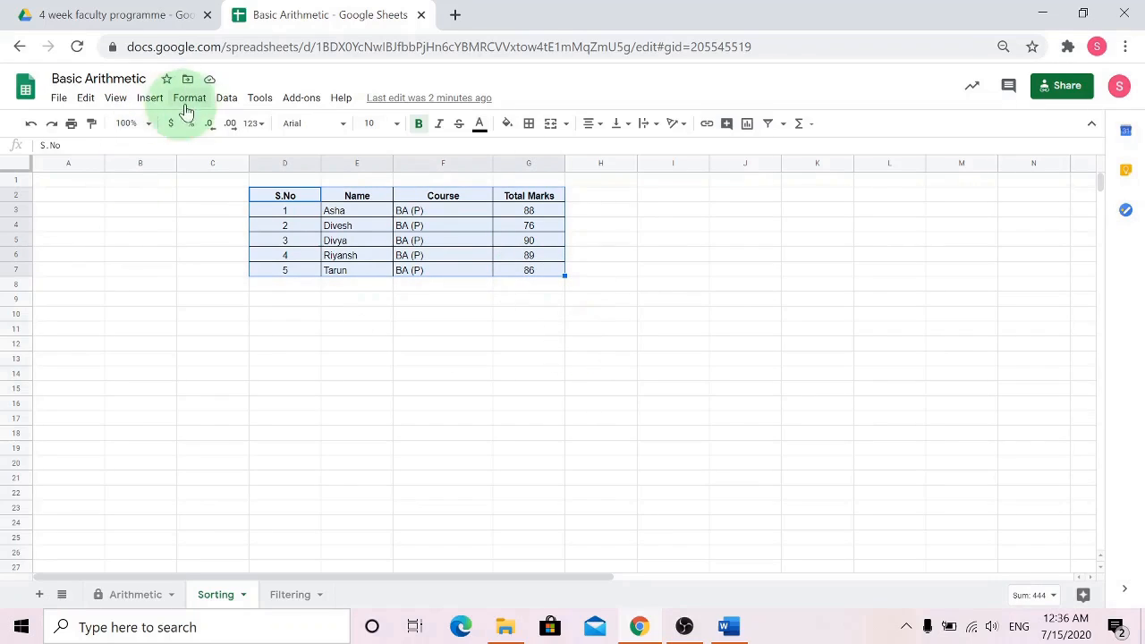
{"action": "left_click", "coordinate": [226, 101]}
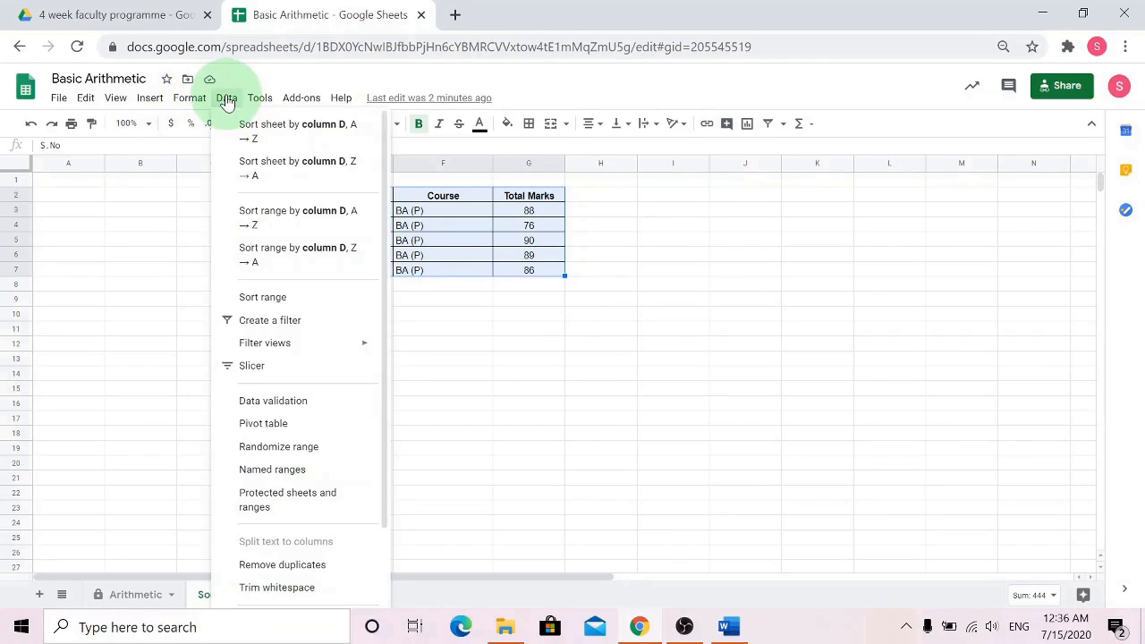
{"action": "left_click", "coordinate": [259, 302]}
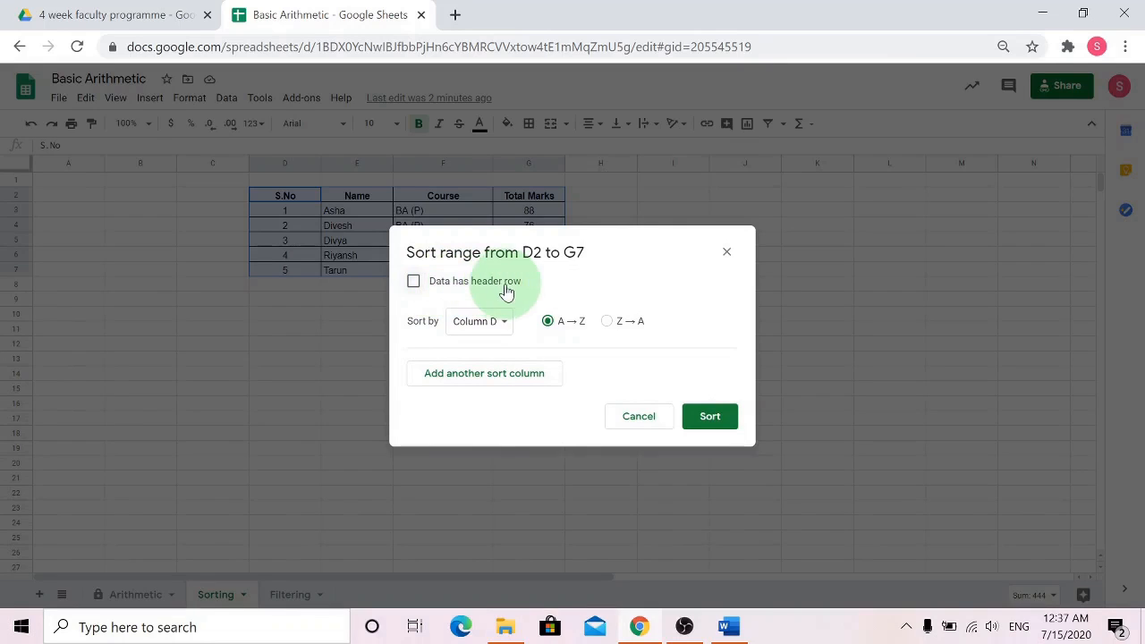
{"action": "left_click", "coordinate": [414, 283]}
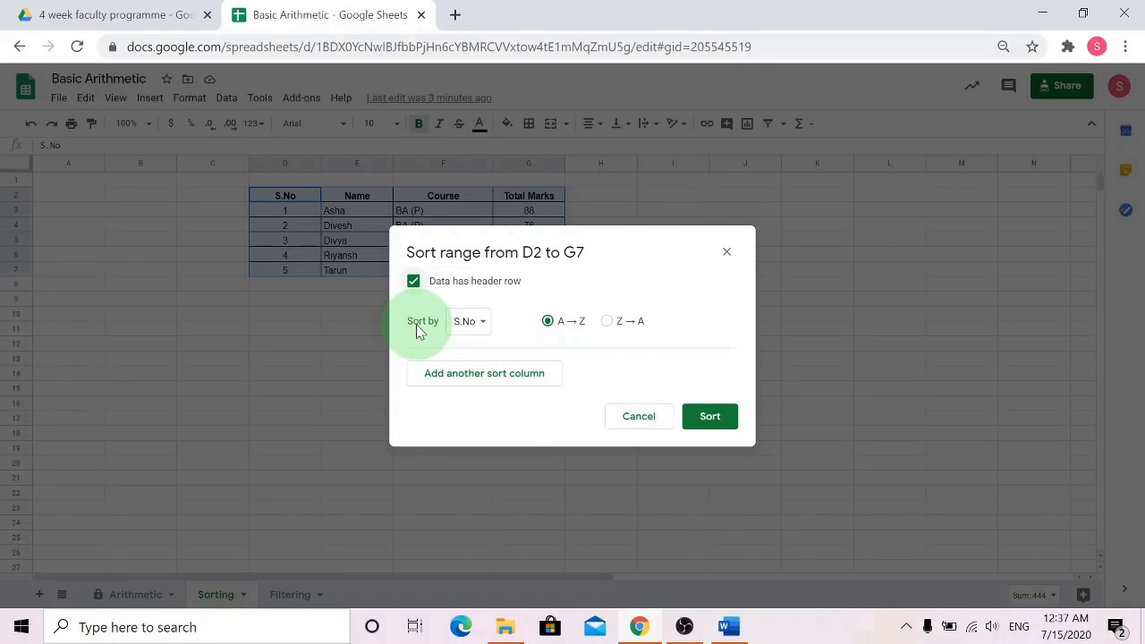
{"action": "left_click", "coordinate": [481, 324]}
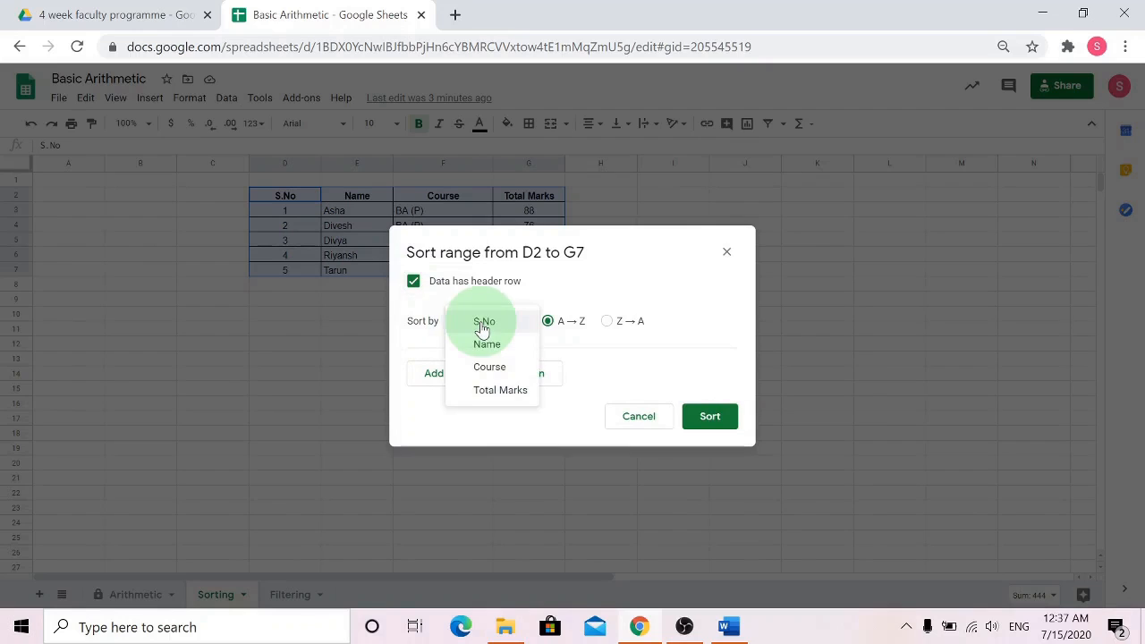
{"action": "left_click", "coordinate": [475, 393]}
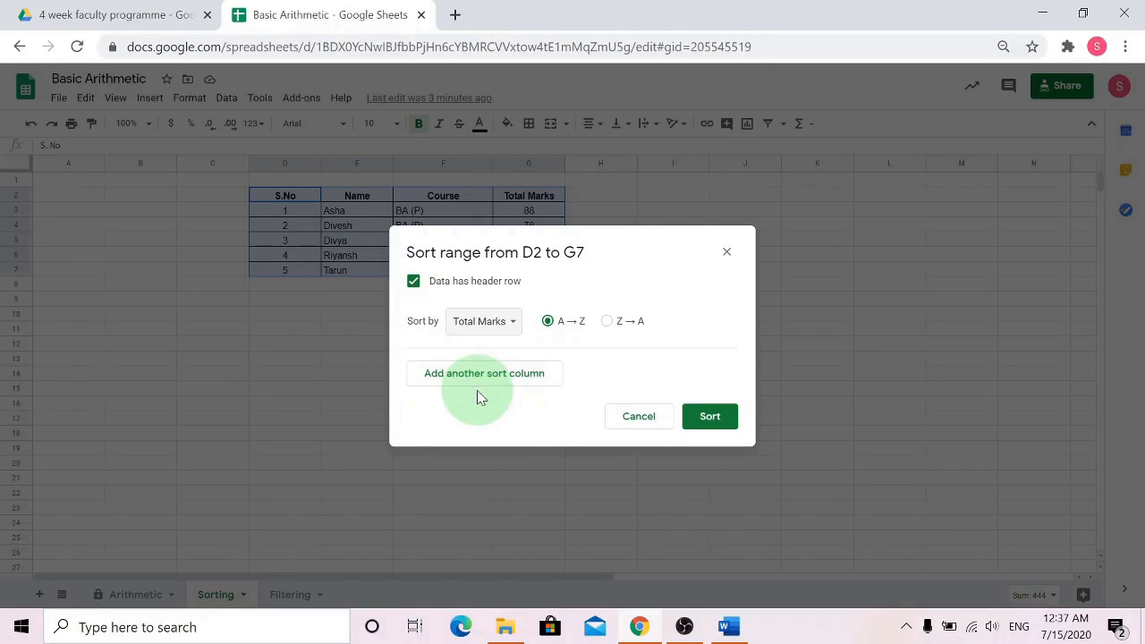
{"action": "left_click", "coordinate": [608, 322]}
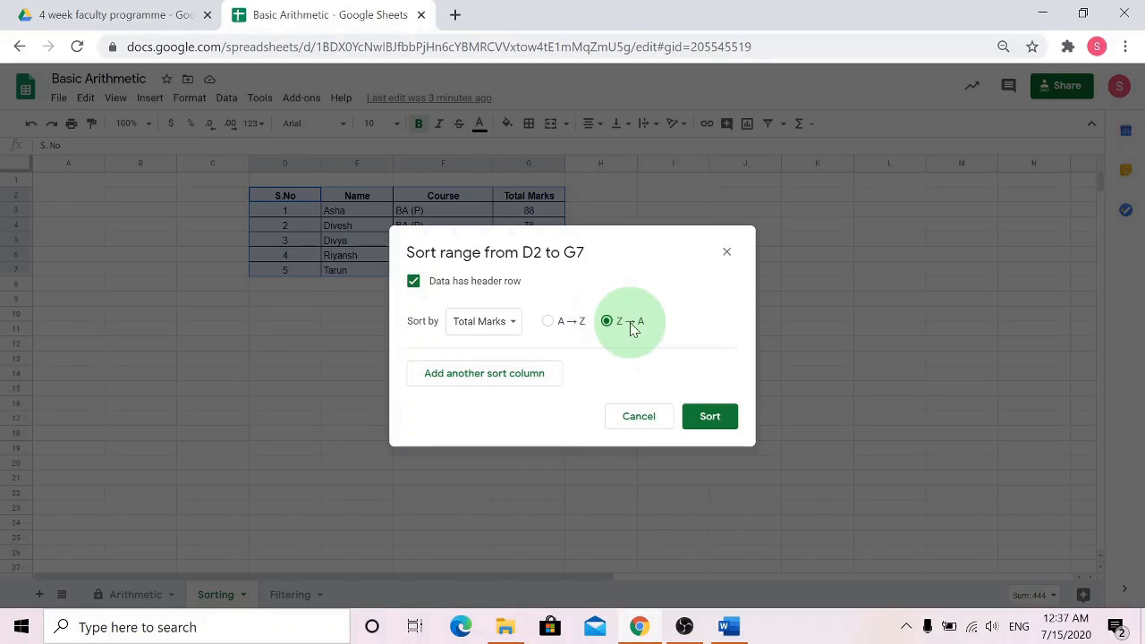
{"action": "left_click", "coordinate": [710, 417]}
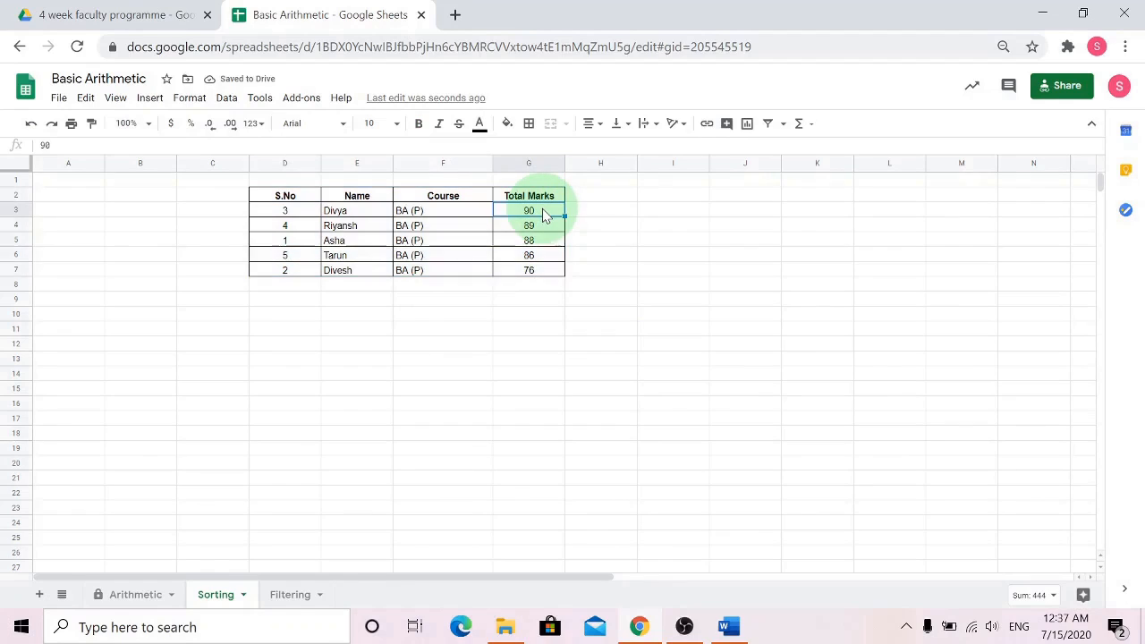
{"action": "left_click", "coordinate": [543, 215]}
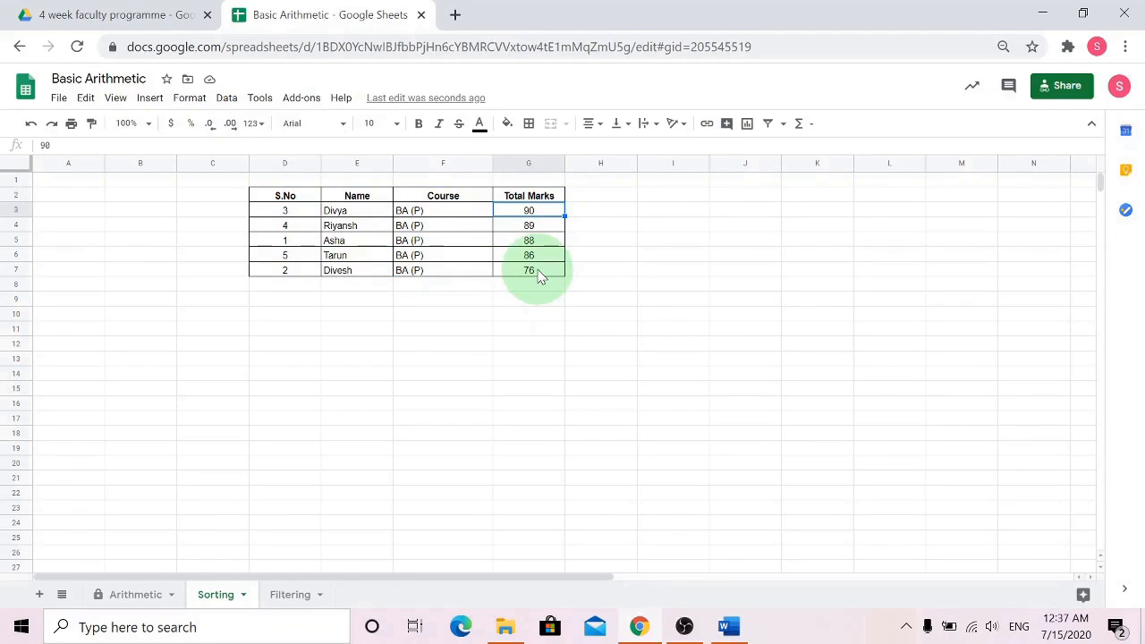
{"action": "left_click", "coordinate": [541, 274]}
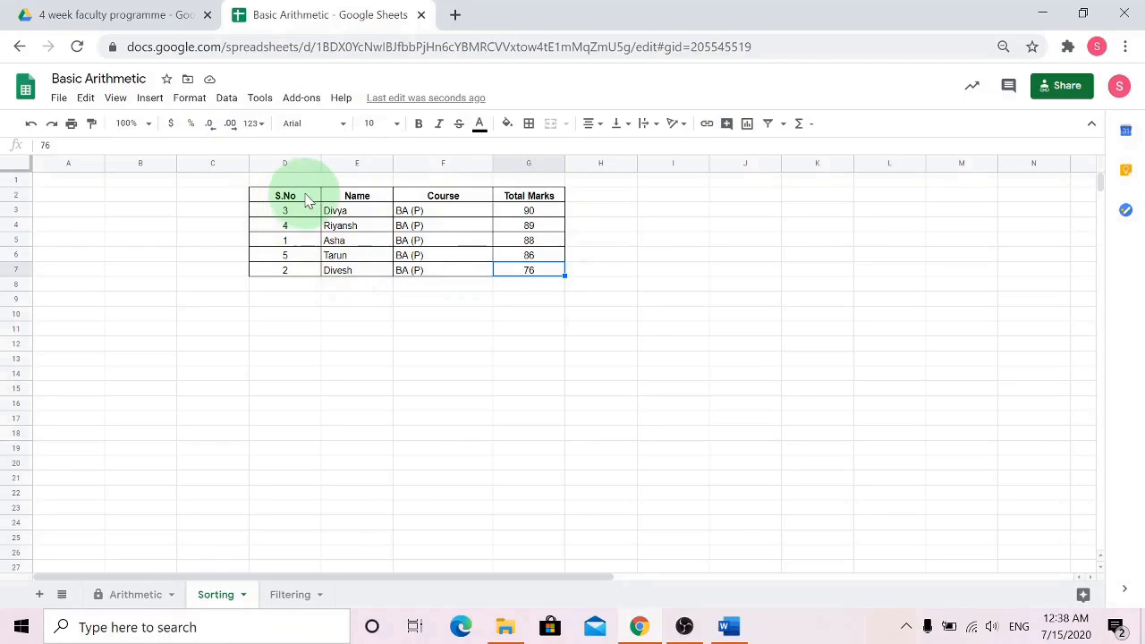
Sort the range D2:G7 by the Name column in A → Z order, treating the first row as a header
{"action": "left_click_drag", "start_coordinate": [296, 202], "coordinate": [528, 271]}
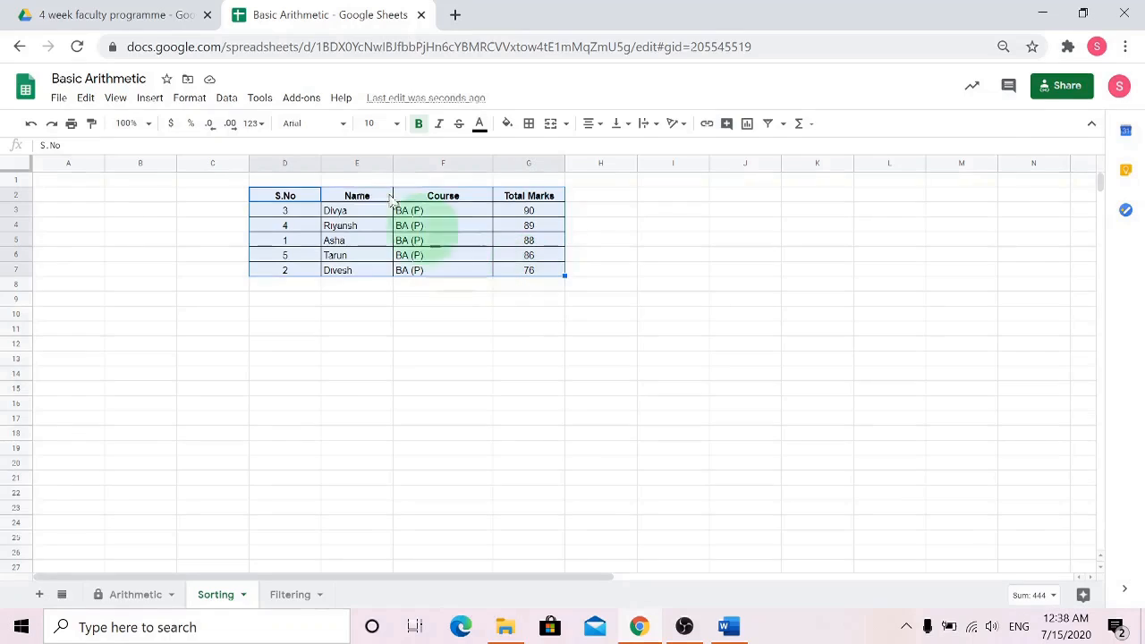
{"action": "left_click", "coordinate": [227, 98]}
{"action": "left_click", "coordinate": [267, 298]}
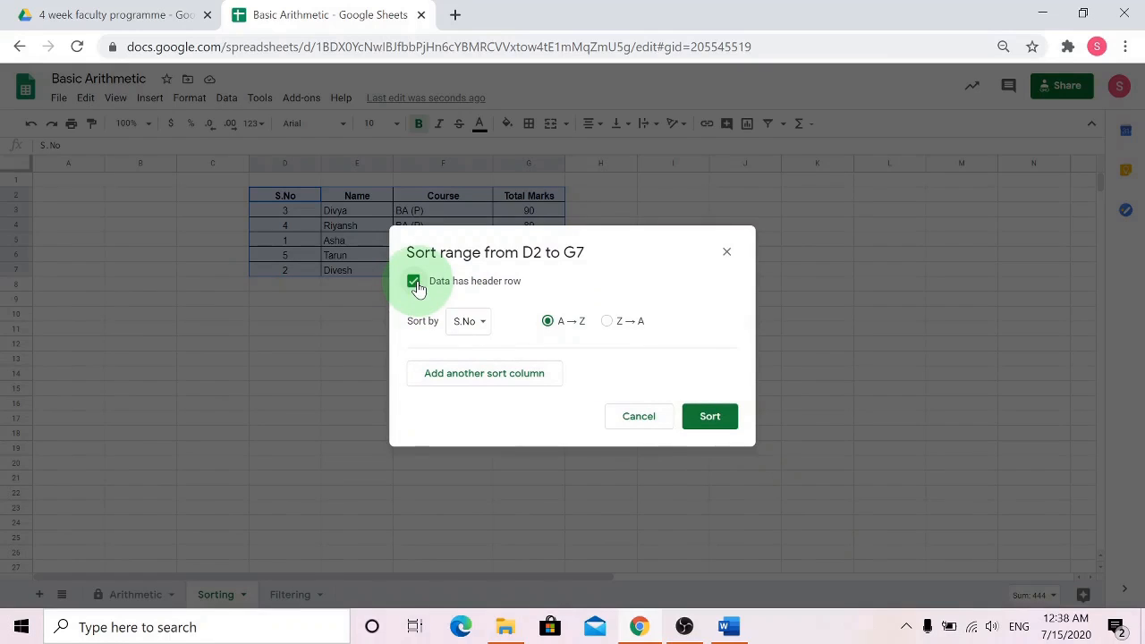
{"action": "left_click", "coordinate": [468, 324]}
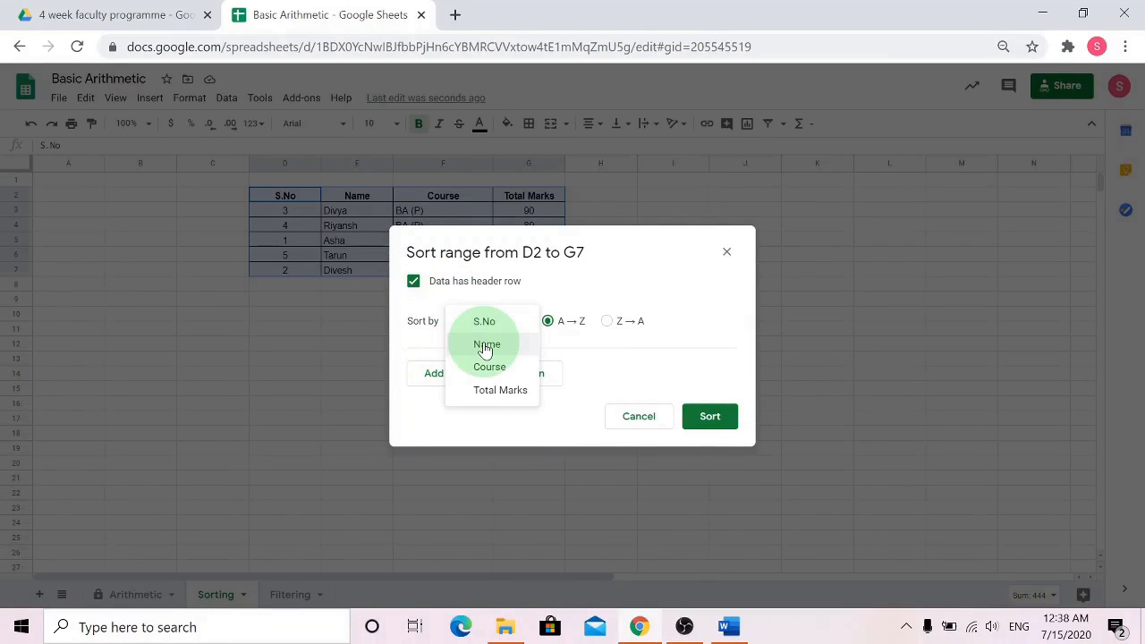
{"action": "left_click", "coordinate": [484, 347]}
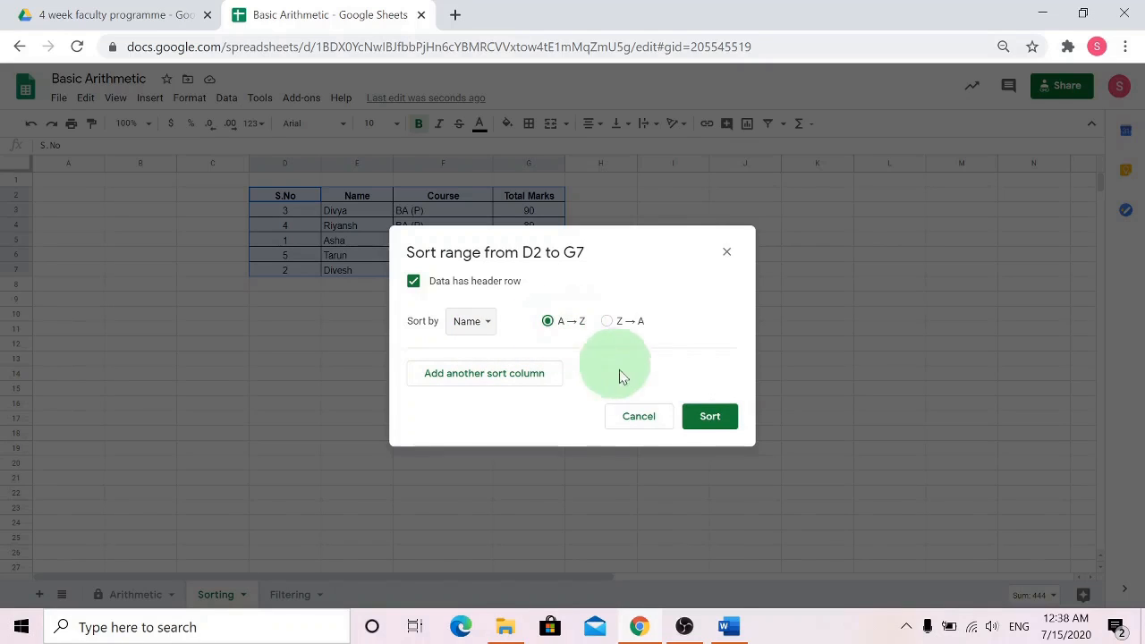
{"action": "left_click", "coordinate": [709, 416]}
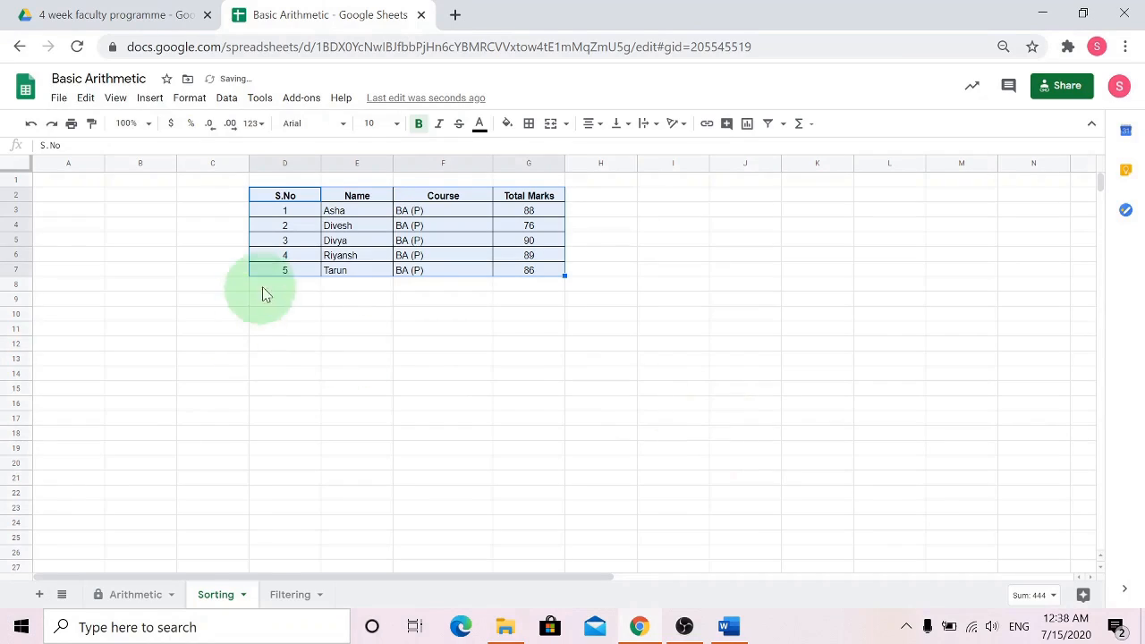
{"action": "left_click", "coordinate": [354, 329]}
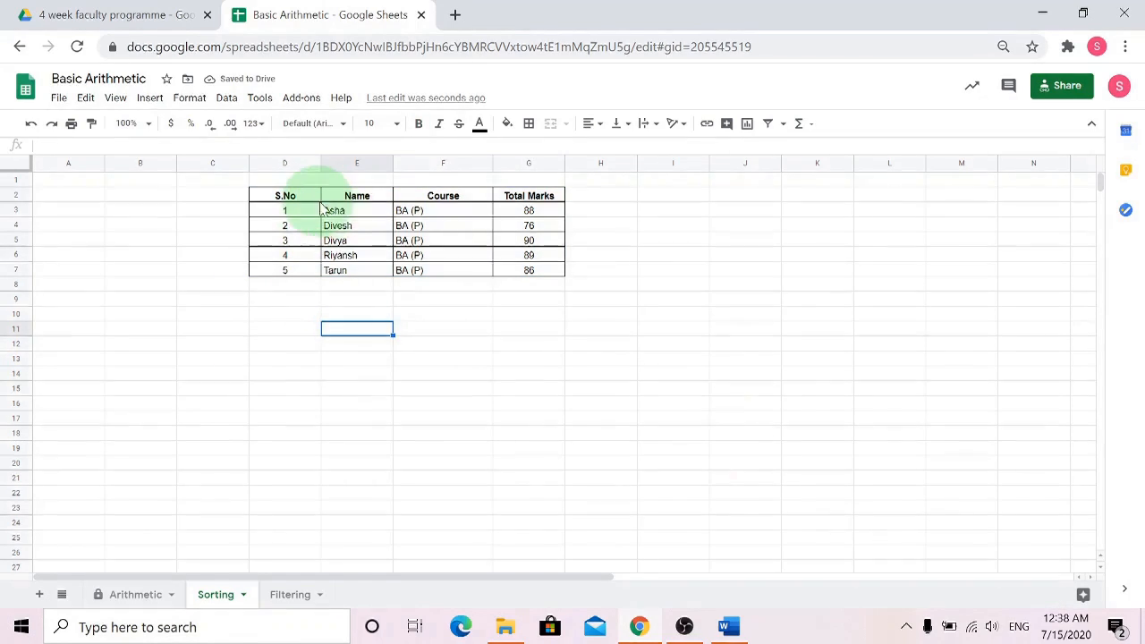
{"action": "left_click", "coordinate": [352, 213]}
{"action": "left_click_drag", "start_coordinate": [365, 259], "coordinate": [365, 271]}
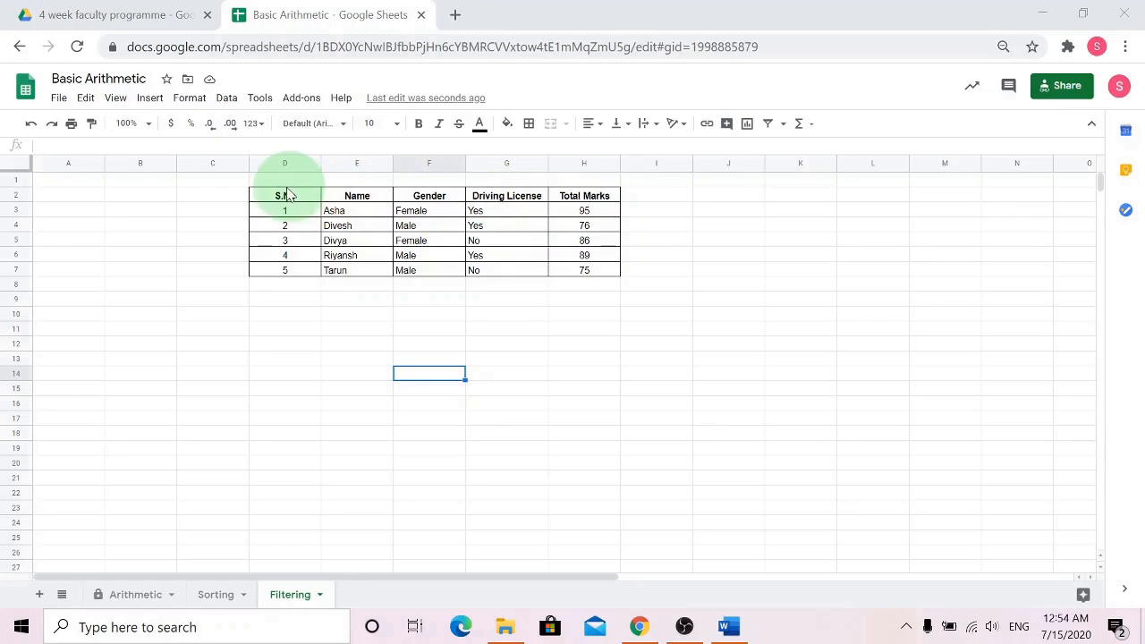
On the Filtering sheet, create a filter on the table's header row, from S.No to Total Marks
{"action": "left_click_drag", "start_coordinate": [279, 200], "coordinate": [562, 205]}
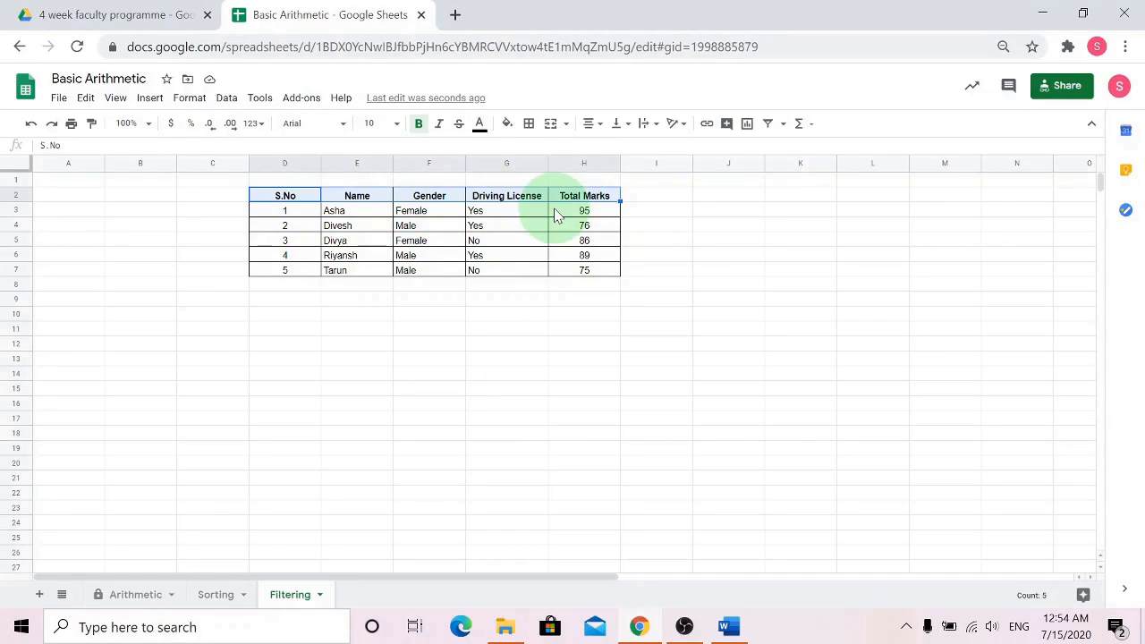
{"action": "left_click_drag", "start_coordinate": [304, 188], "coordinate": [584, 204]}
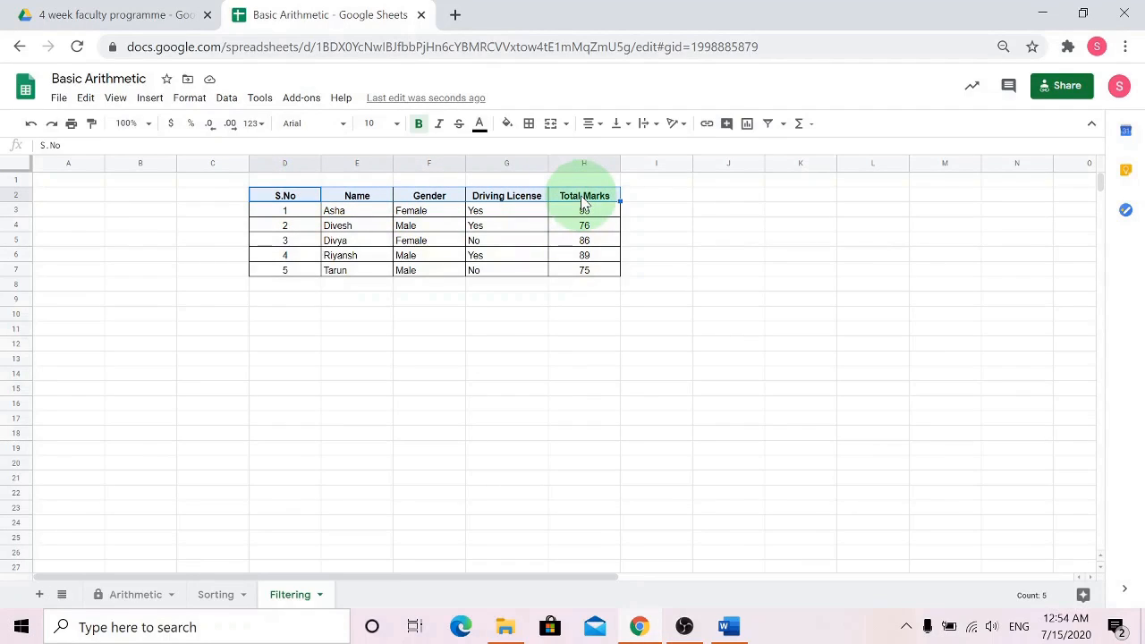
{"action": "left_click", "coordinate": [229, 101]}
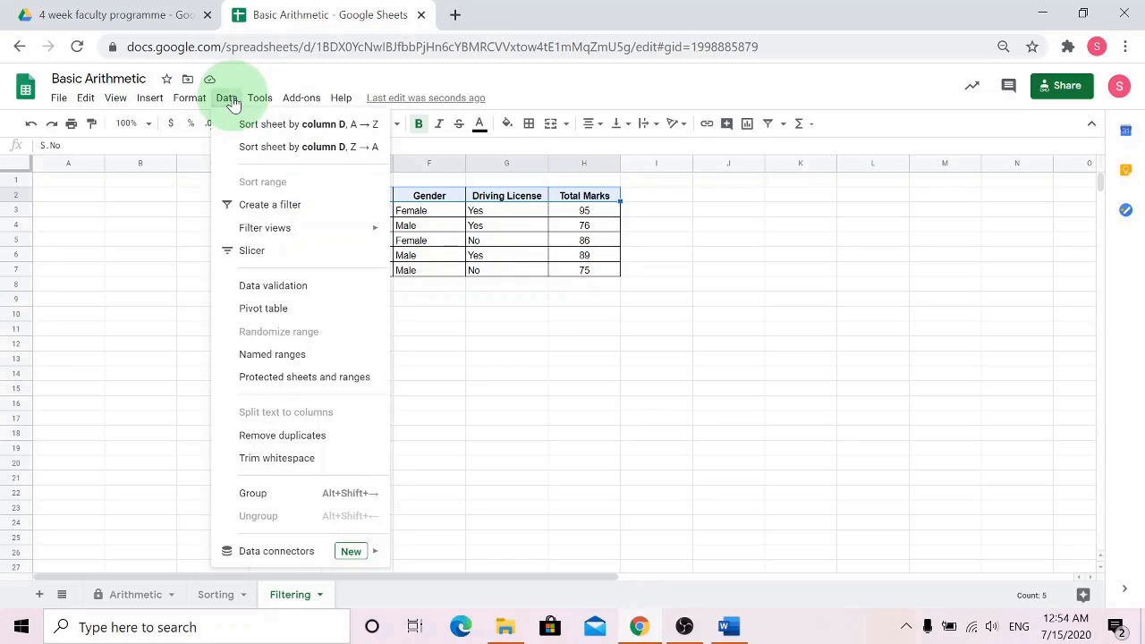
{"action": "left_click", "coordinate": [274, 242]}
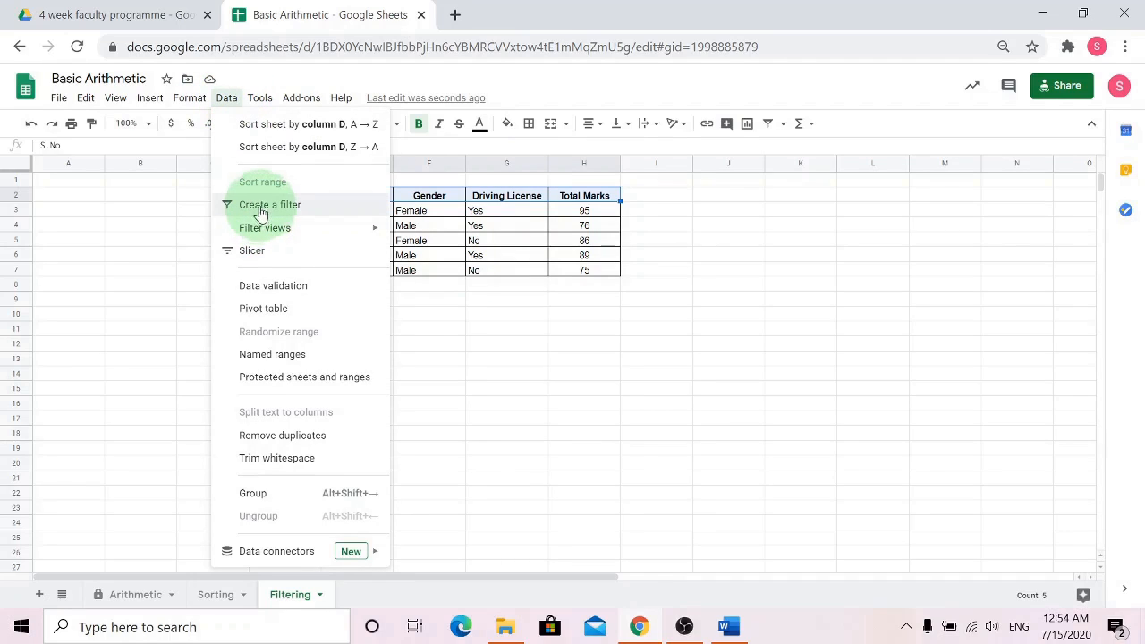
{"action": "left_click", "coordinate": [279, 205]}
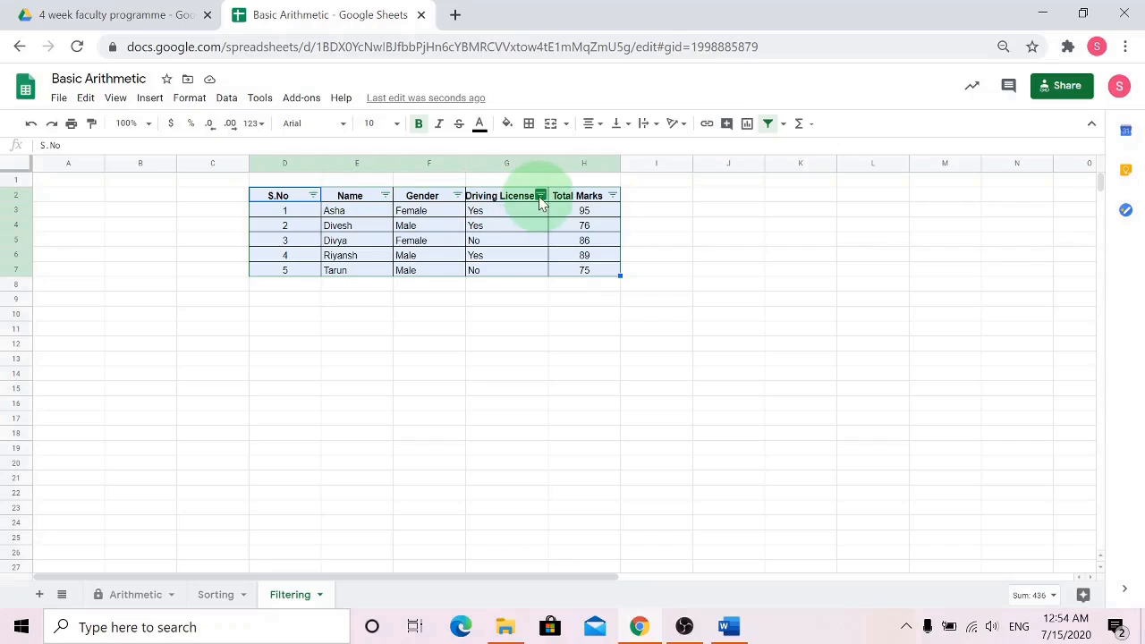
{"action": "left_click", "coordinate": [524, 390]}
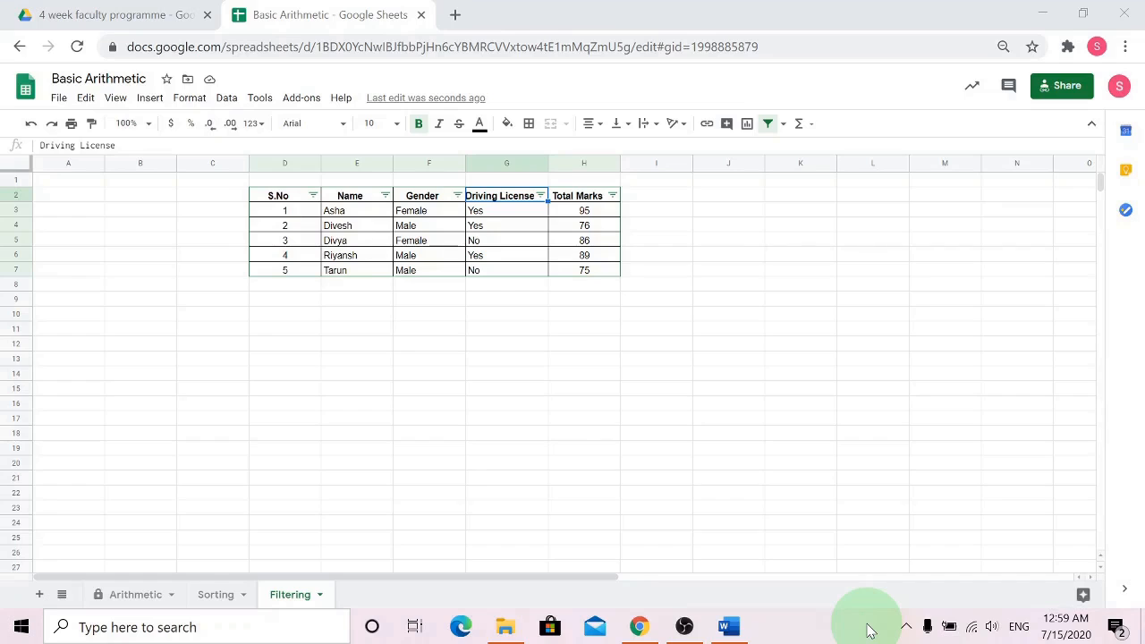
Filter the Driving License column to show only Yes rows, and restore the No rows by selecting both values again
{"action": "left_click", "coordinate": [540, 196]}
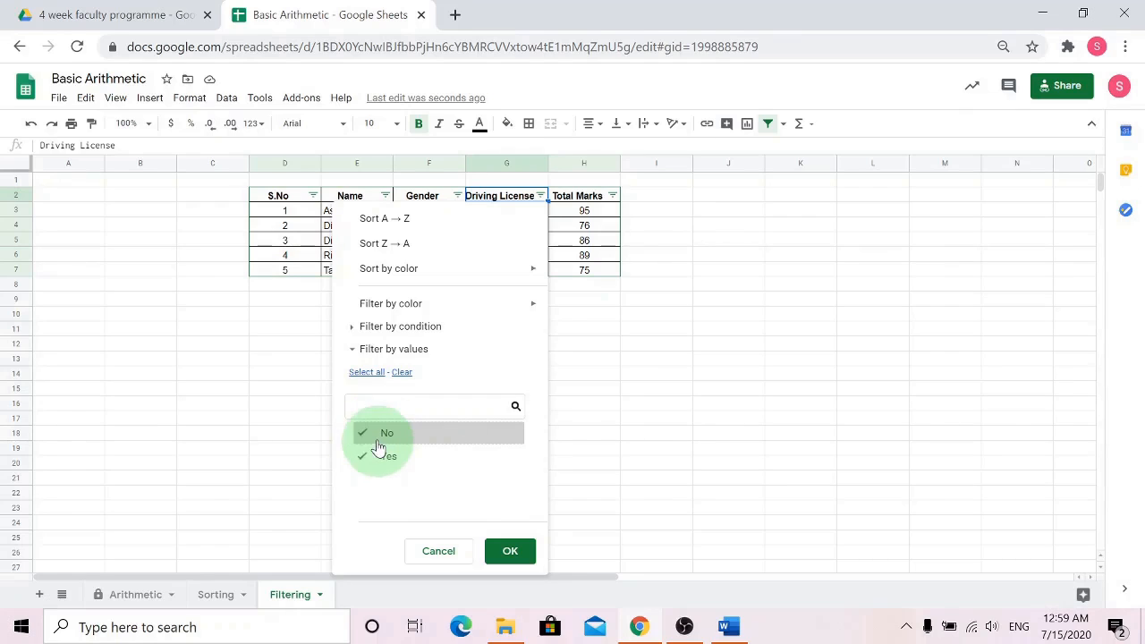
{"action": "left_click", "coordinate": [510, 551]}
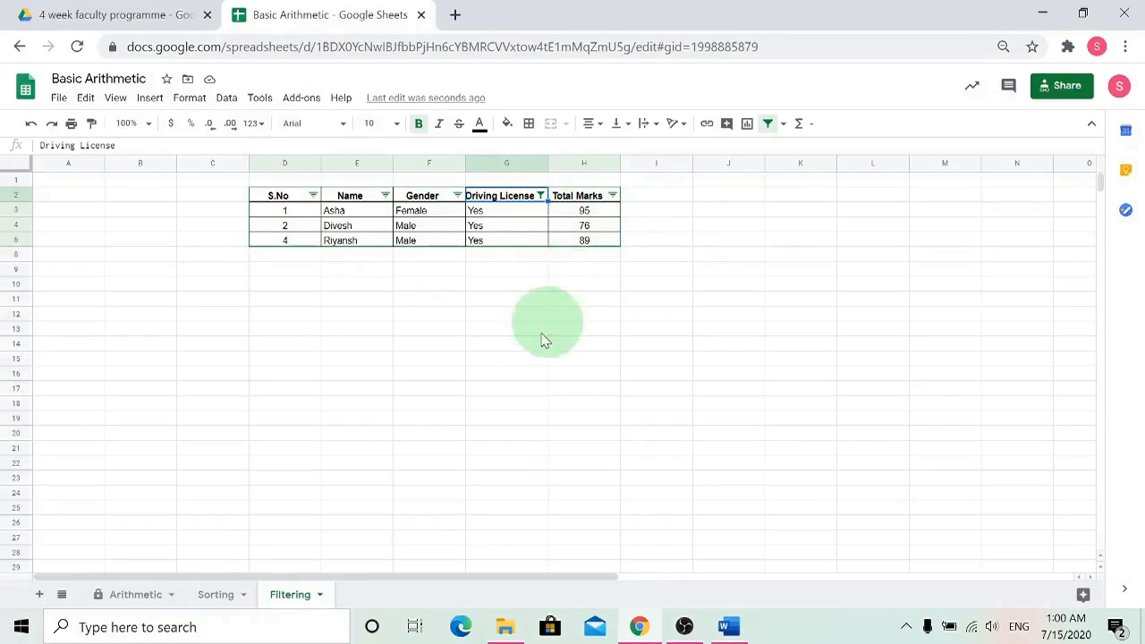
{"action": "left_click", "coordinate": [541, 196]}
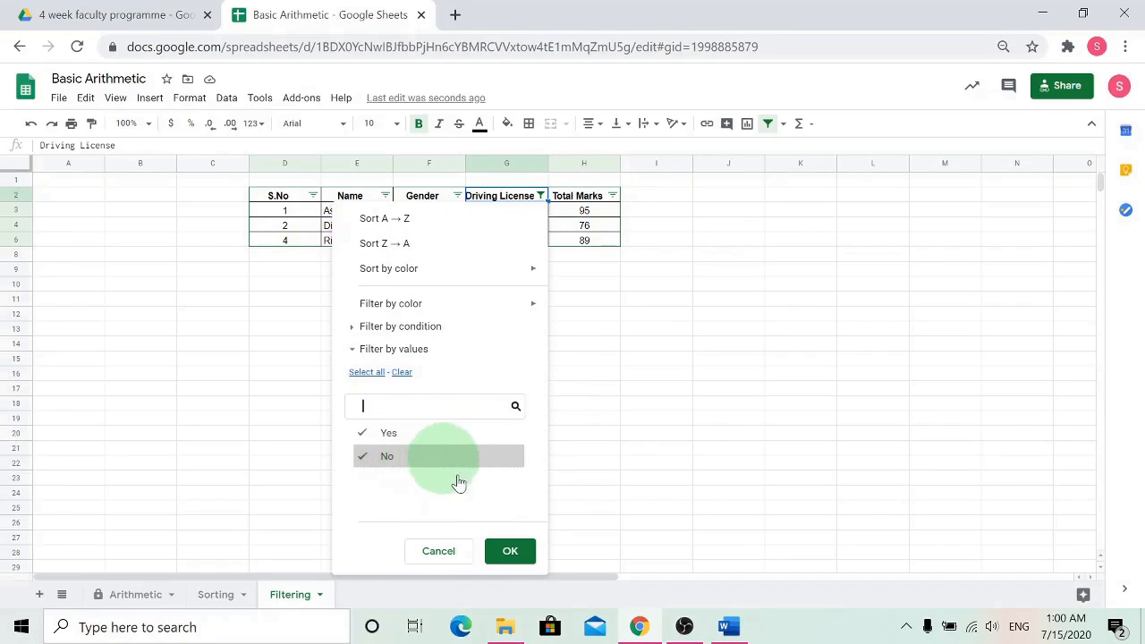
{"action": "left_click", "coordinate": [511, 552]}
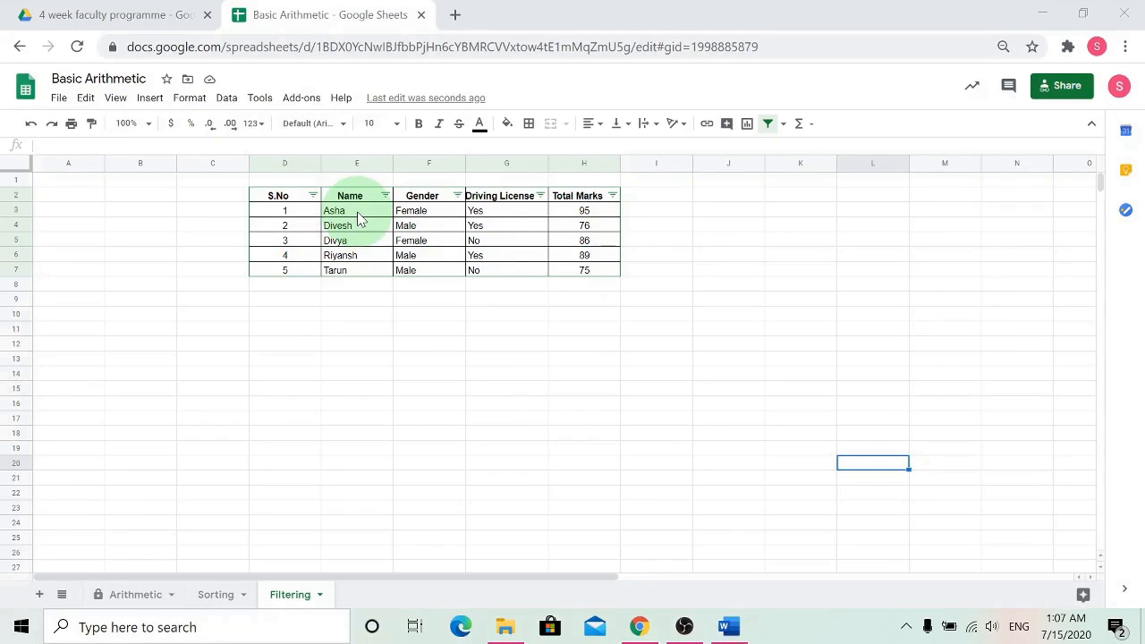
Filter the Total Marks column by condition to show only rows with marks greater than 80
{"action": "left_click", "coordinate": [613, 196]}
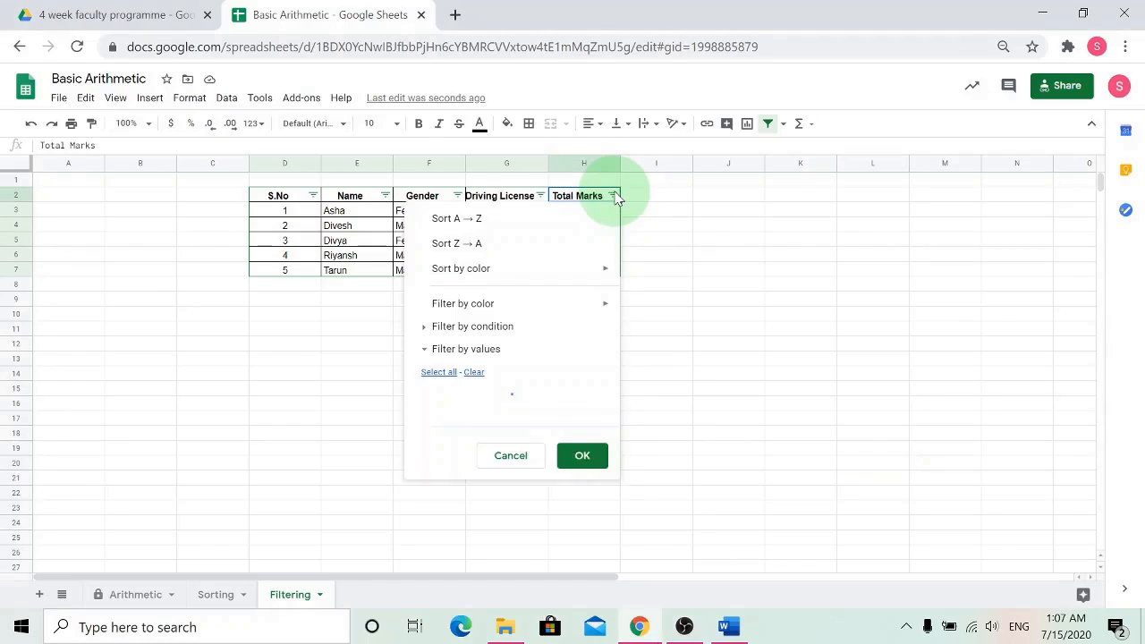
{"action": "left_click", "coordinate": [472, 330]}
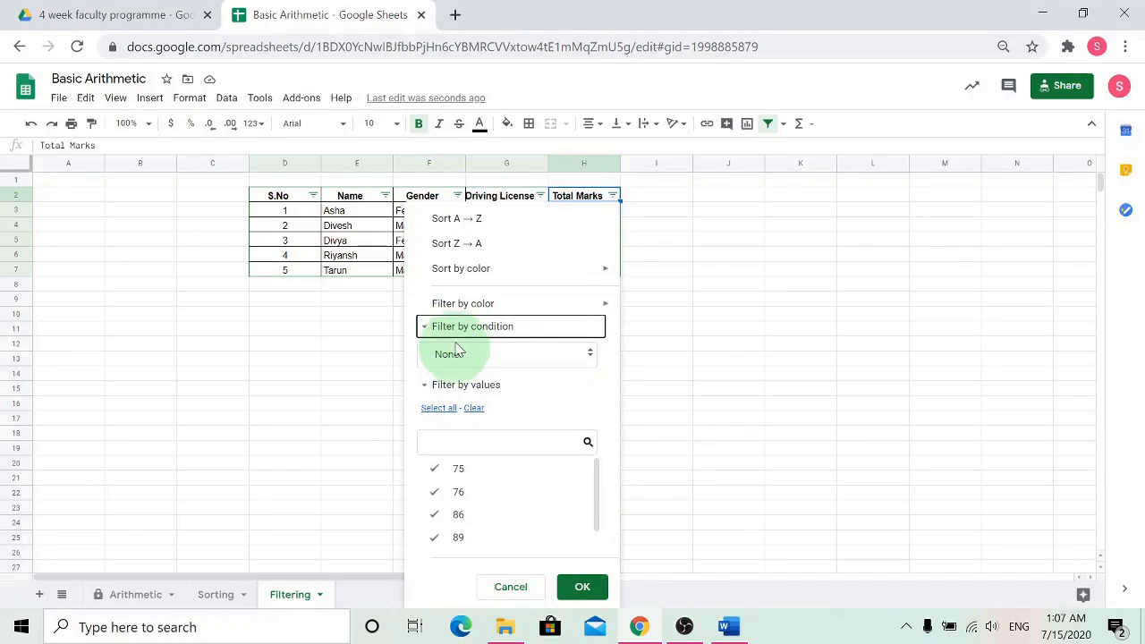
{"action": "left_click", "coordinate": [459, 357]}
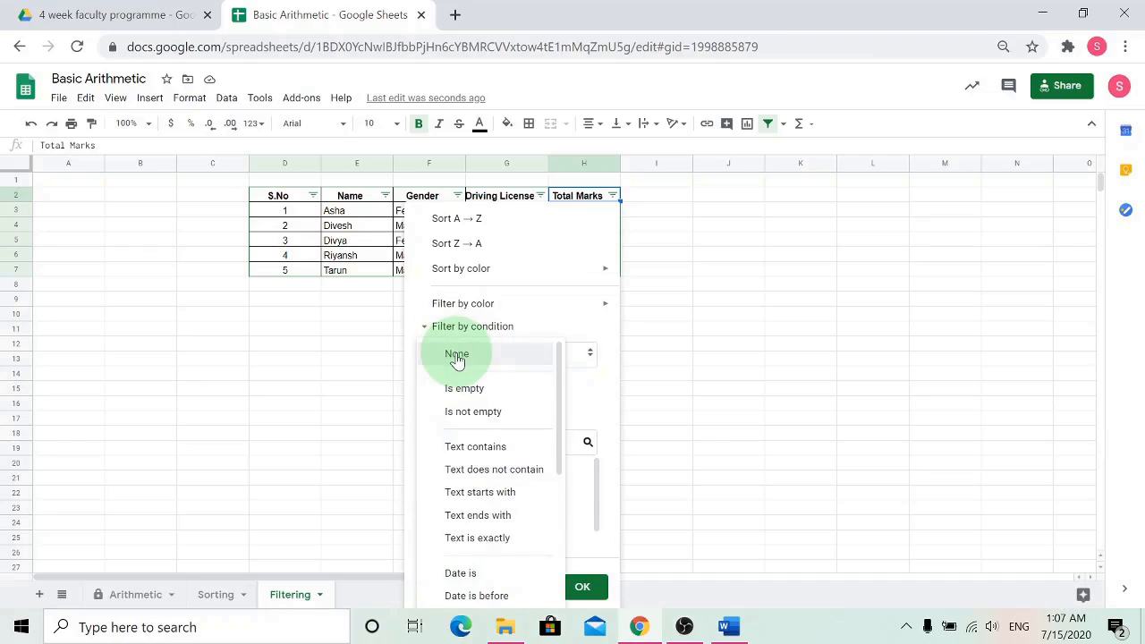
{"action": "scroll", "coordinate": [483, 440], "scroll_direction": "down", "scroll_amount": 2}
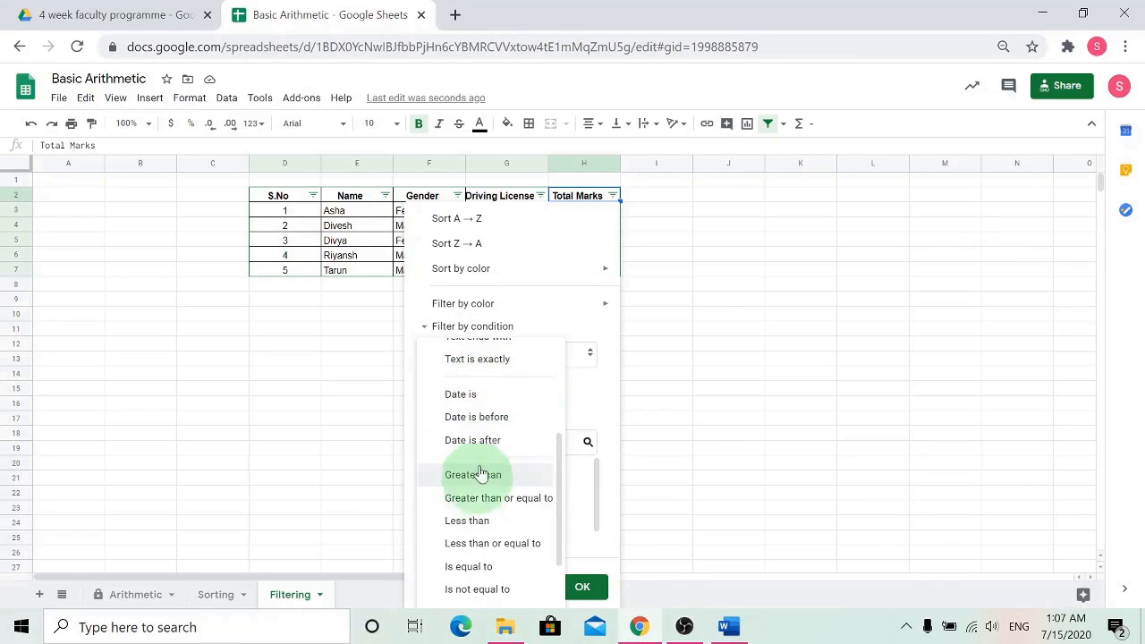
{"action": "scroll", "coordinate": [480, 475], "scroll_direction": "down", "scroll_amount": 2}
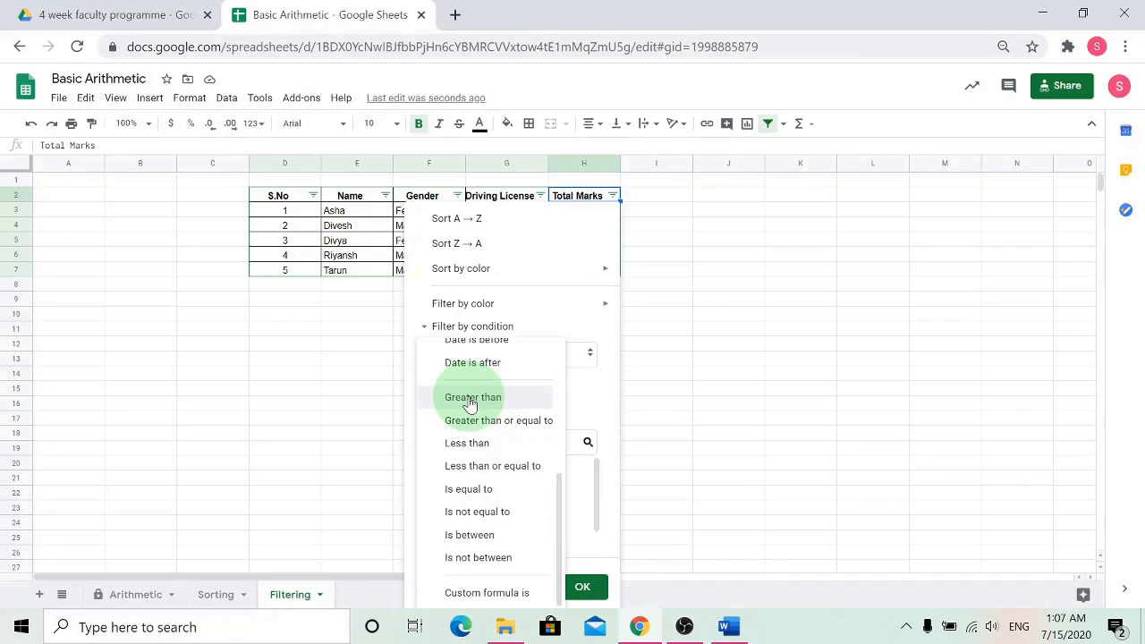
{"action": "left_click", "coordinate": [470, 405]}
{"action": "left_click", "coordinate": [472, 388]}
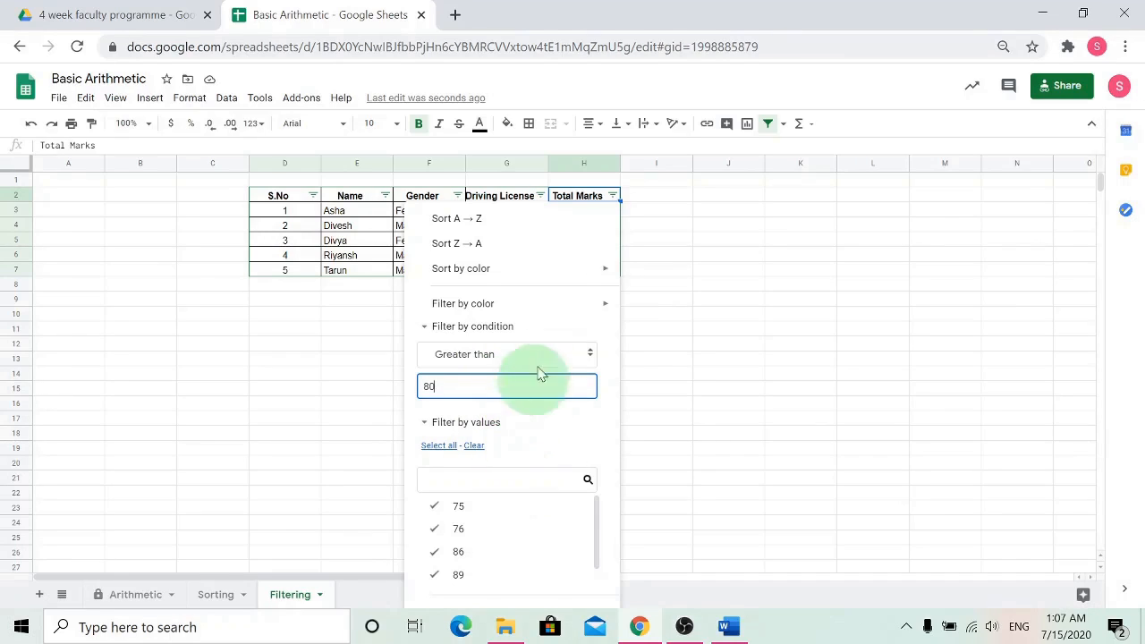
{"action": "left_click", "coordinate": [561, 419]}
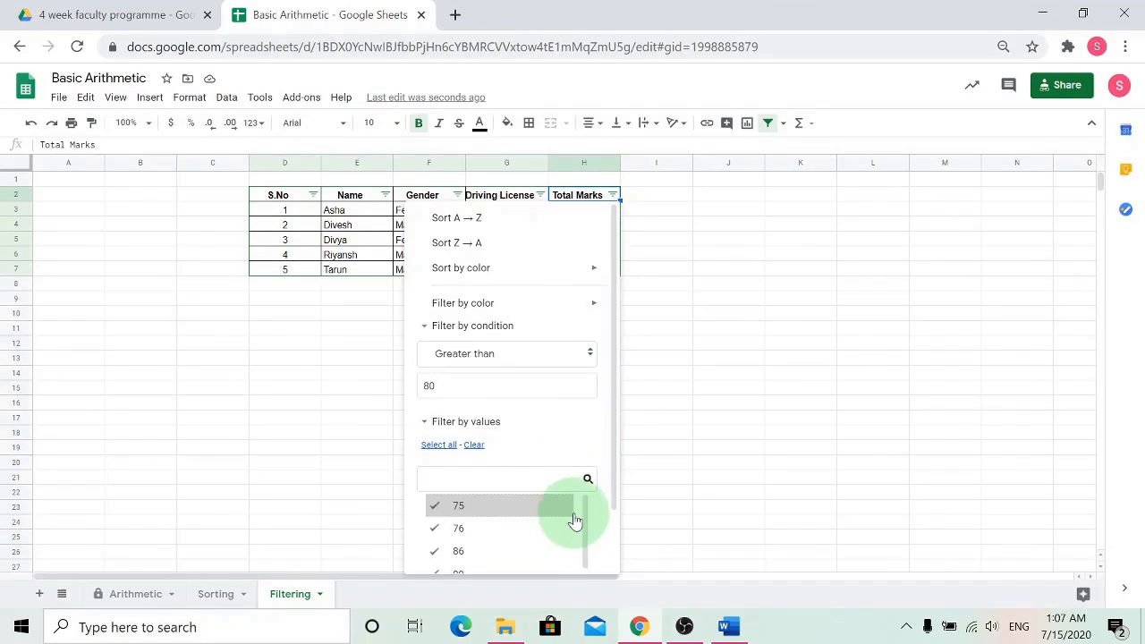
{"action": "left_click_drag", "start_coordinate": [614, 501], "coordinate": [628, 559]}
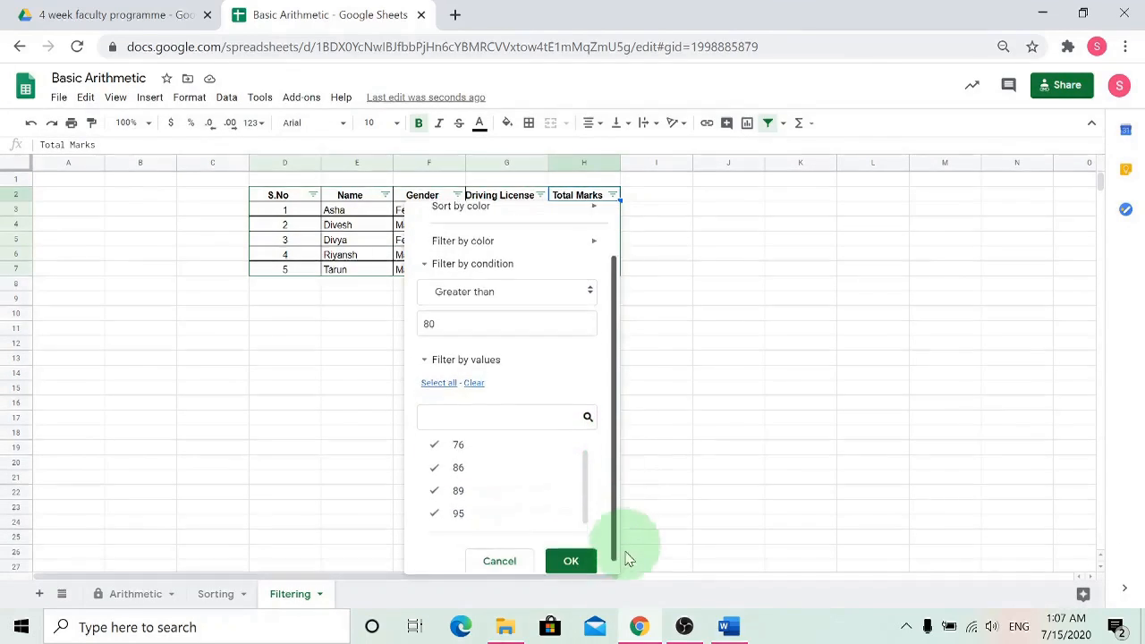
{"action": "left_click", "coordinate": [573, 559]}
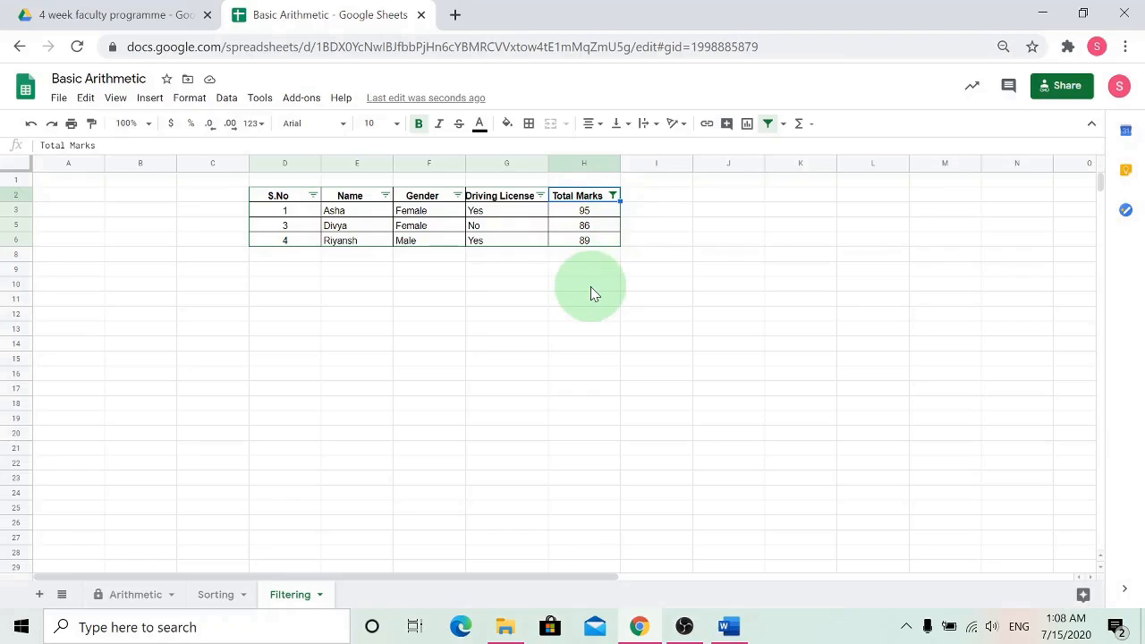
Reset the Total Marks column's filter condition to None to restore all rows
{"action": "left_click", "coordinate": [613, 196]}
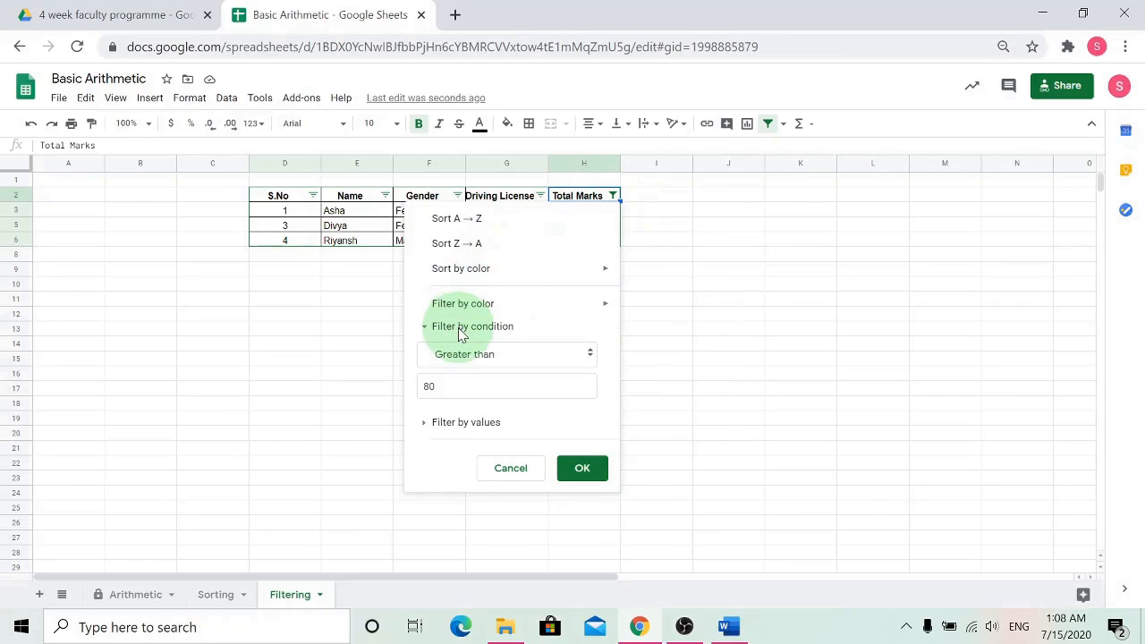
{"action": "left_click", "coordinate": [468, 358]}
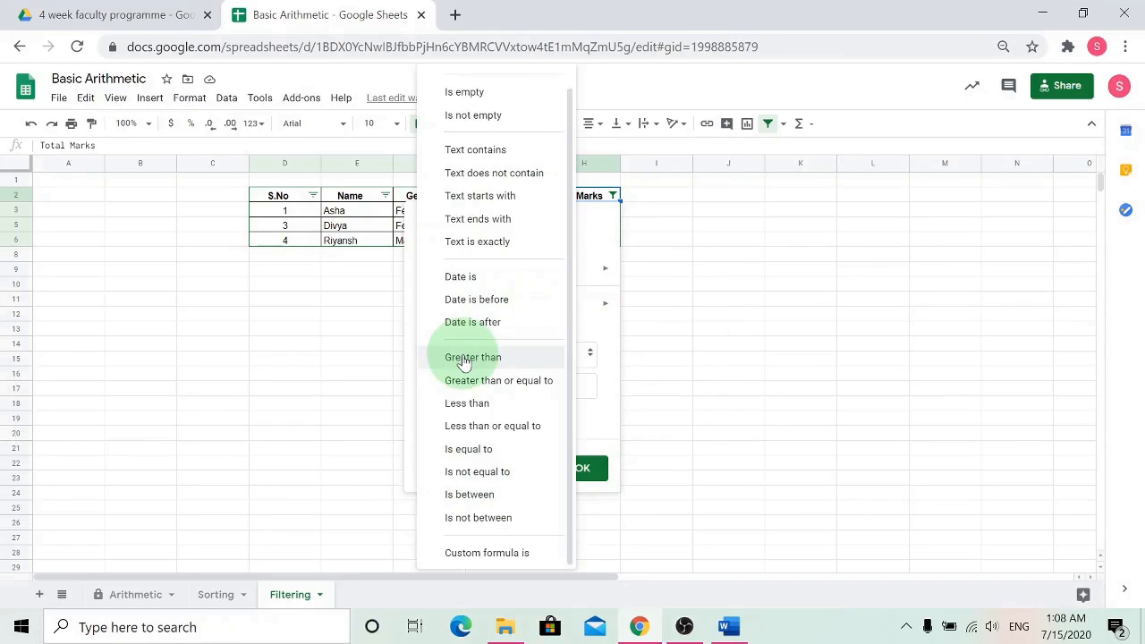
{"action": "scroll", "coordinate": [462, 359], "scroll_direction": "up", "scroll_amount": 1}
{"action": "left_click", "coordinate": [500, 83]}
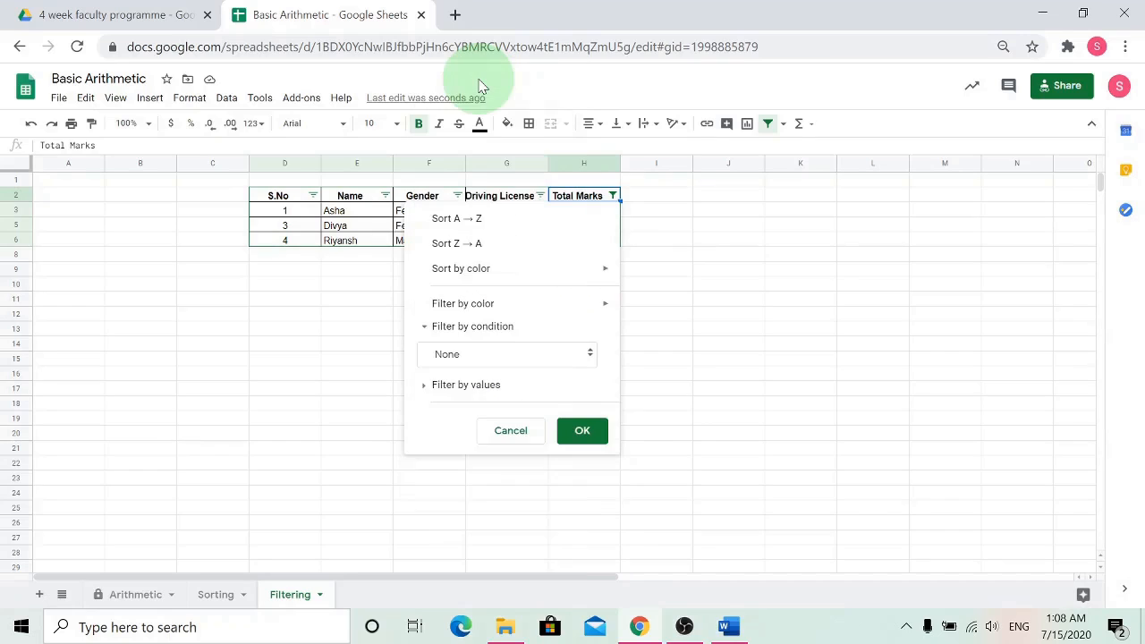
{"action": "left_click", "coordinate": [577, 434]}
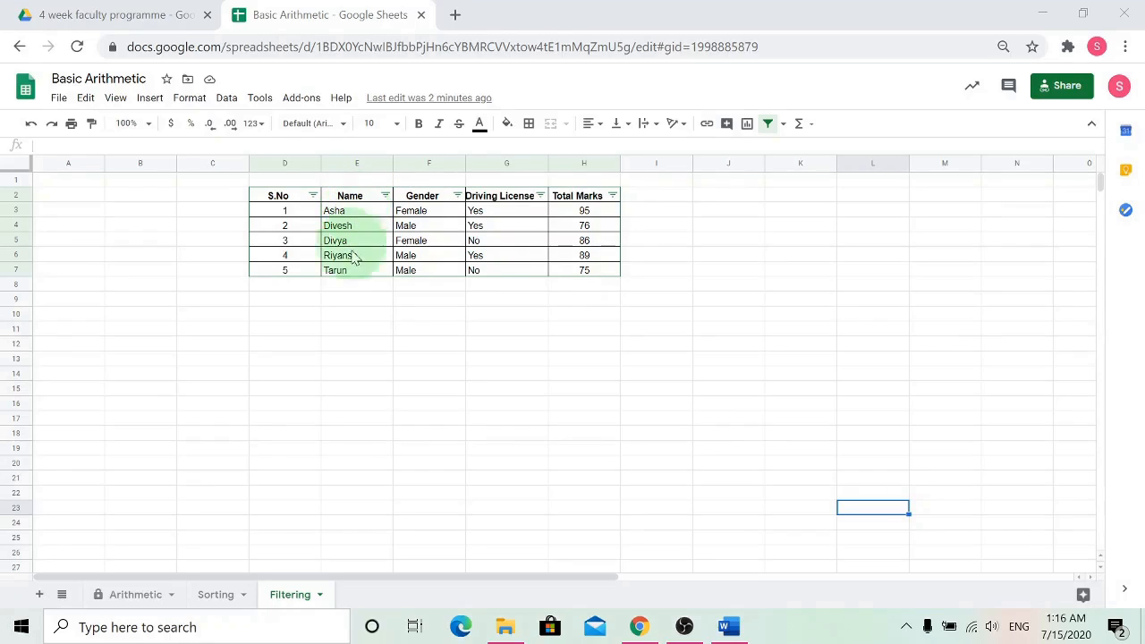
Filter the Name column by the condition "Text starts with" with the value D
{"action": "left_click", "coordinate": [386, 196]}
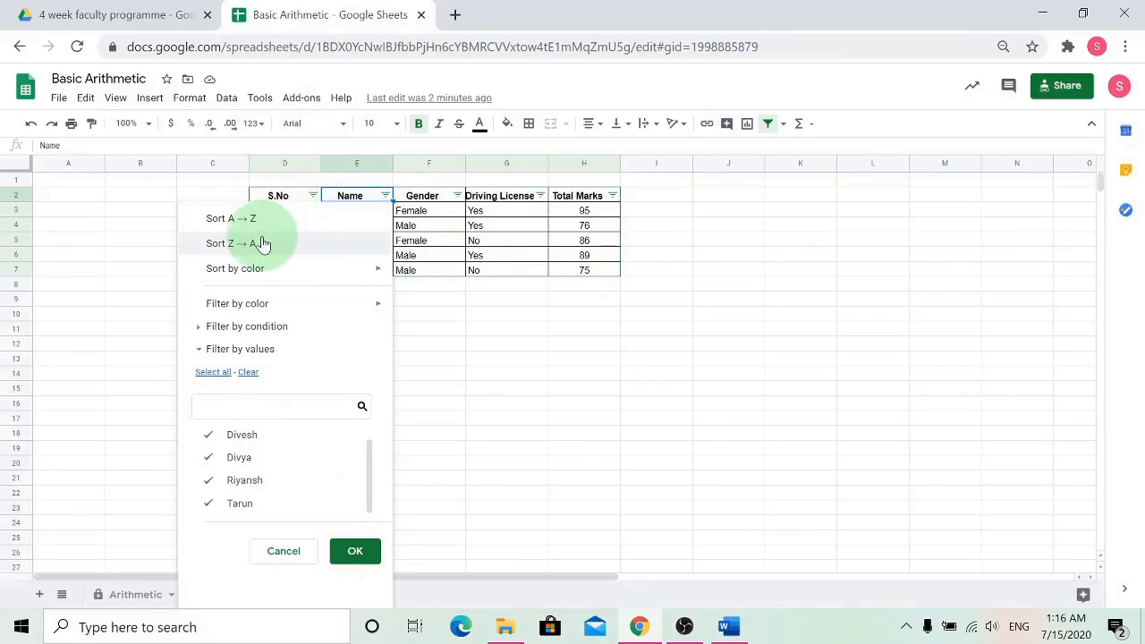
{"action": "left_click", "coordinate": [232, 329]}
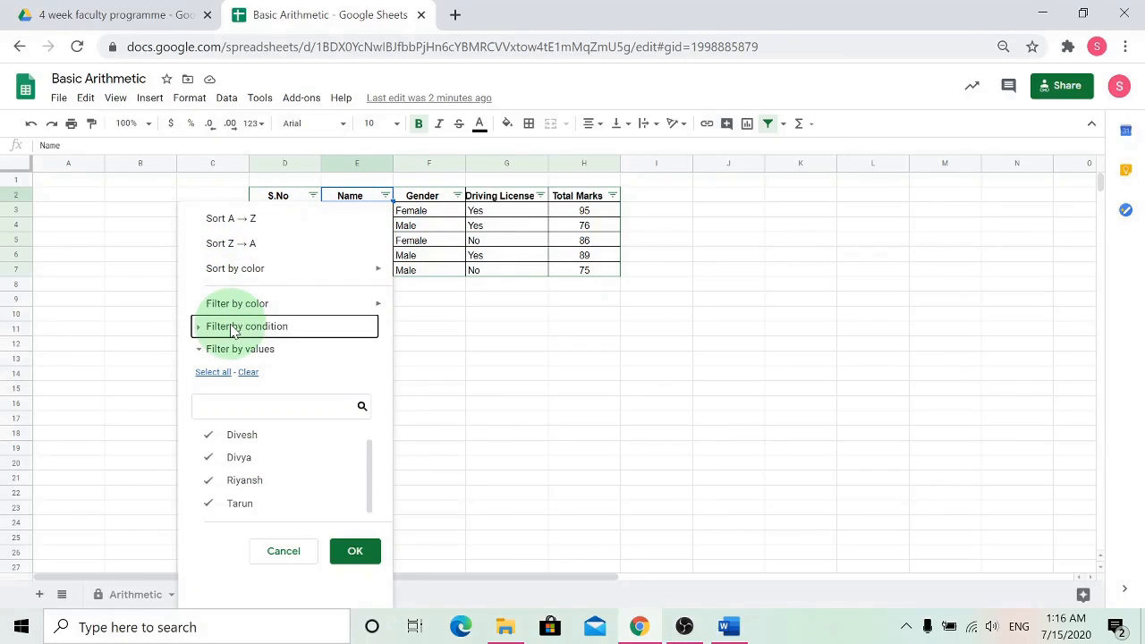
{"action": "left_click", "coordinate": [226, 356]}
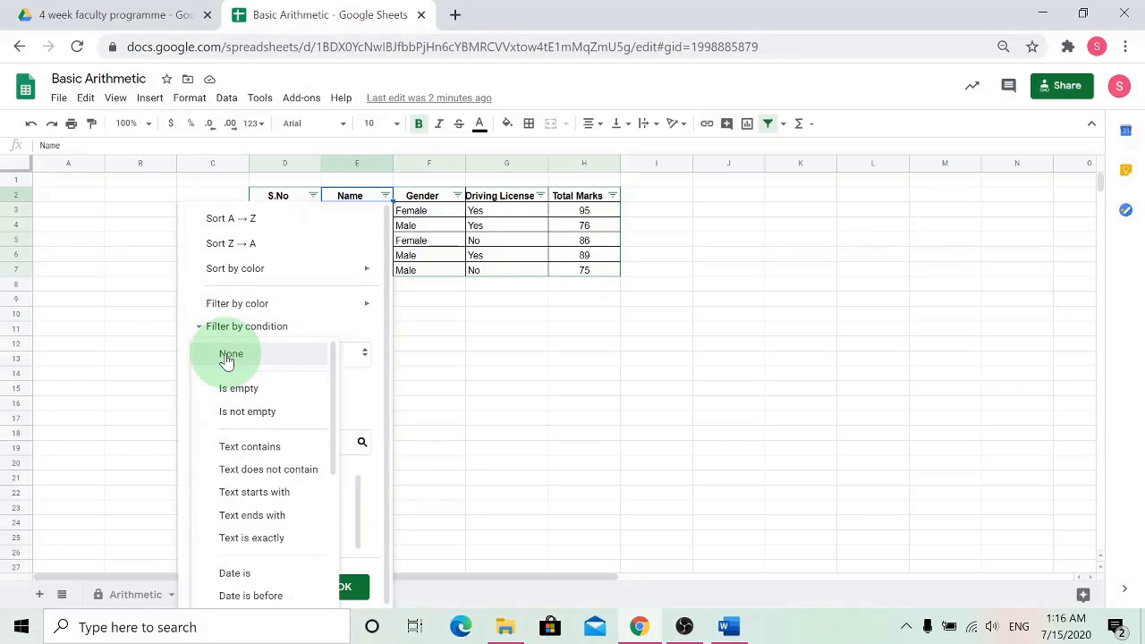
{"action": "left_click", "coordinate": [235, 494]}
{"action": "type", "text": "D"}
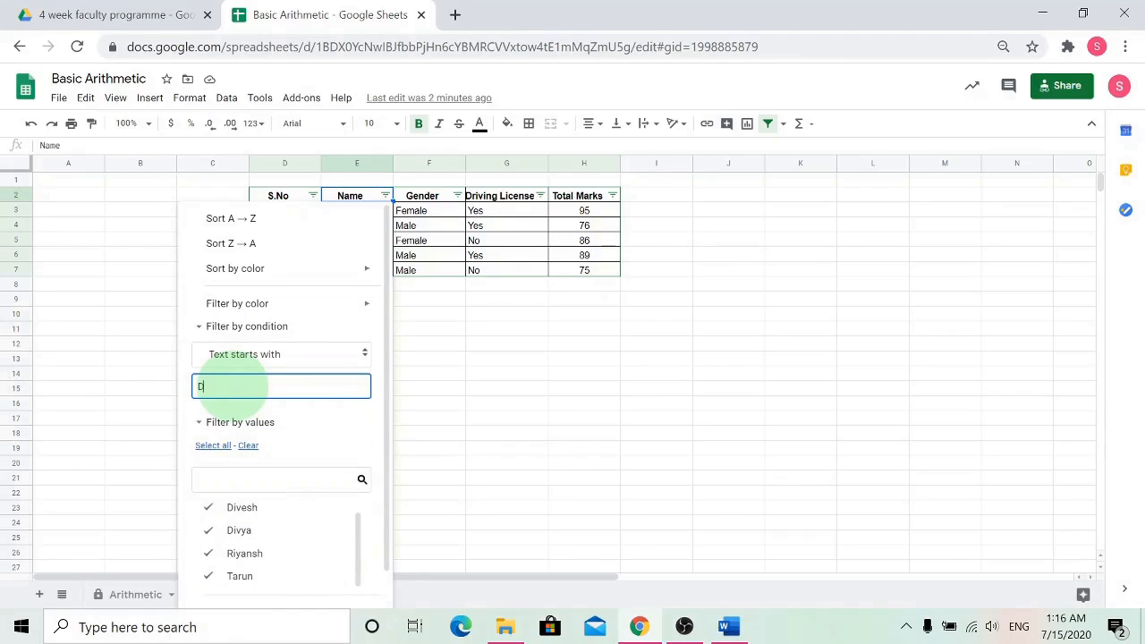
{"action": "scroll", "coordinate": [274, 439], "scroll_direction": "down", "scroll_amount": 1}
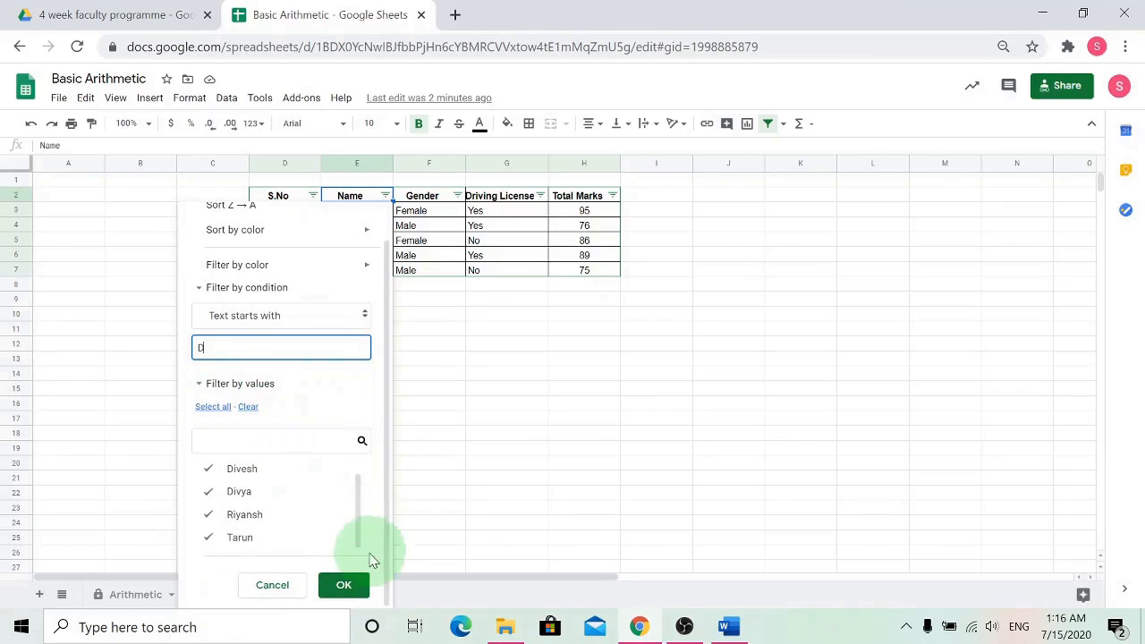
{"action": "left_click", "coordinate": [350, 587]}
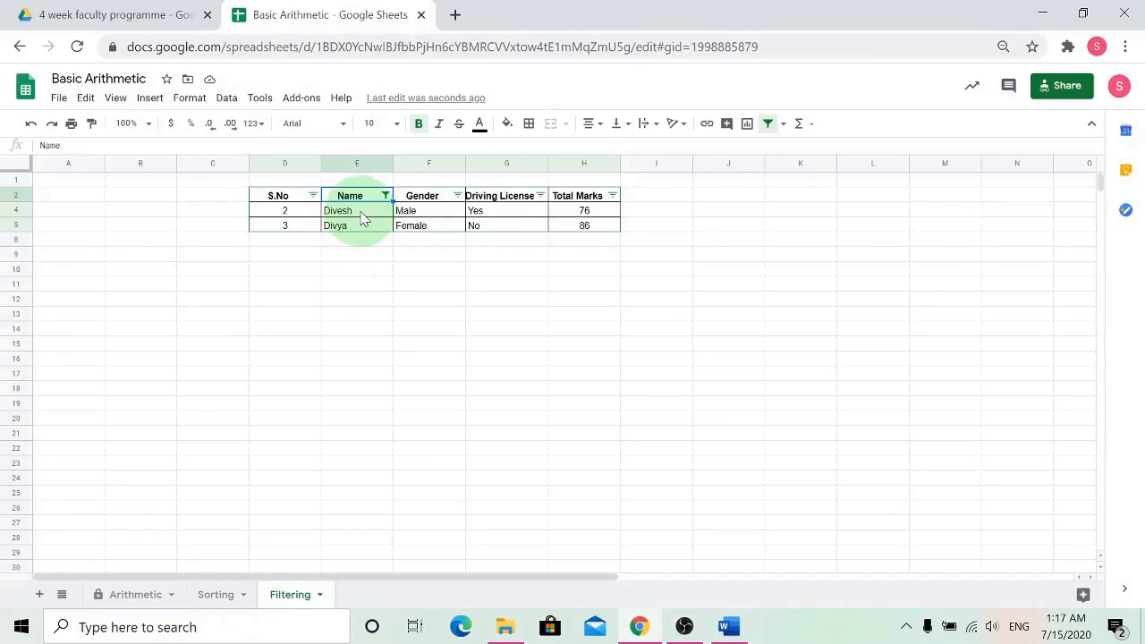
Filter the Gender column by values to show only Female rows, excluding Male
{"action": "left_click", "coordinate": [457, 196]}
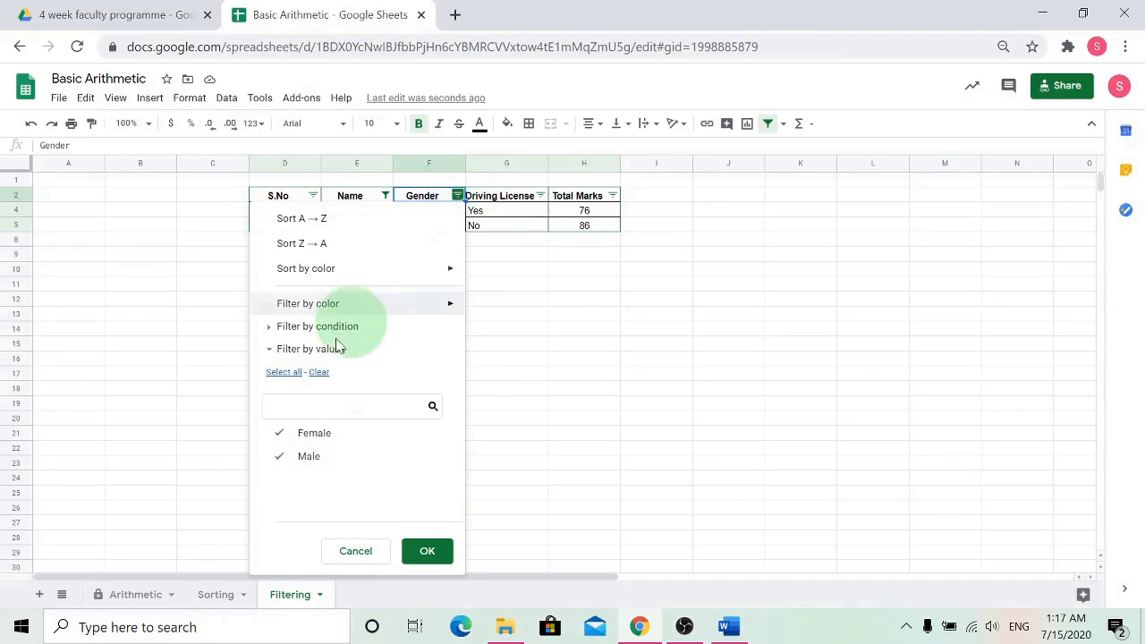
{"action": "left_click", "coordinate": [301, 460]}
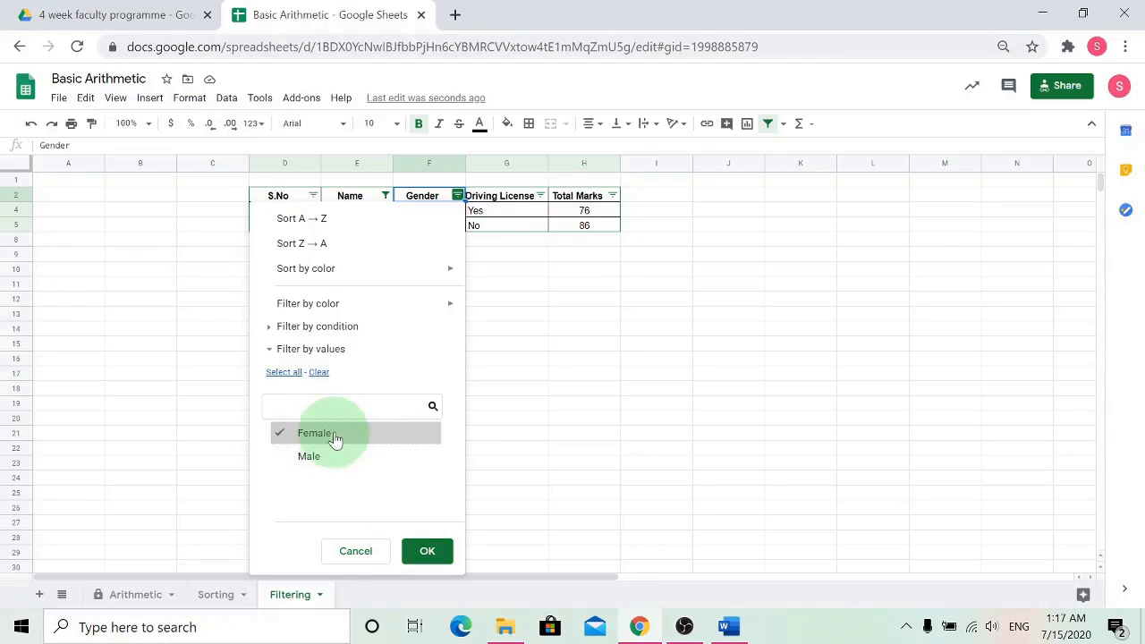
{"action": "left_click", "coordinate": [427, 550]}
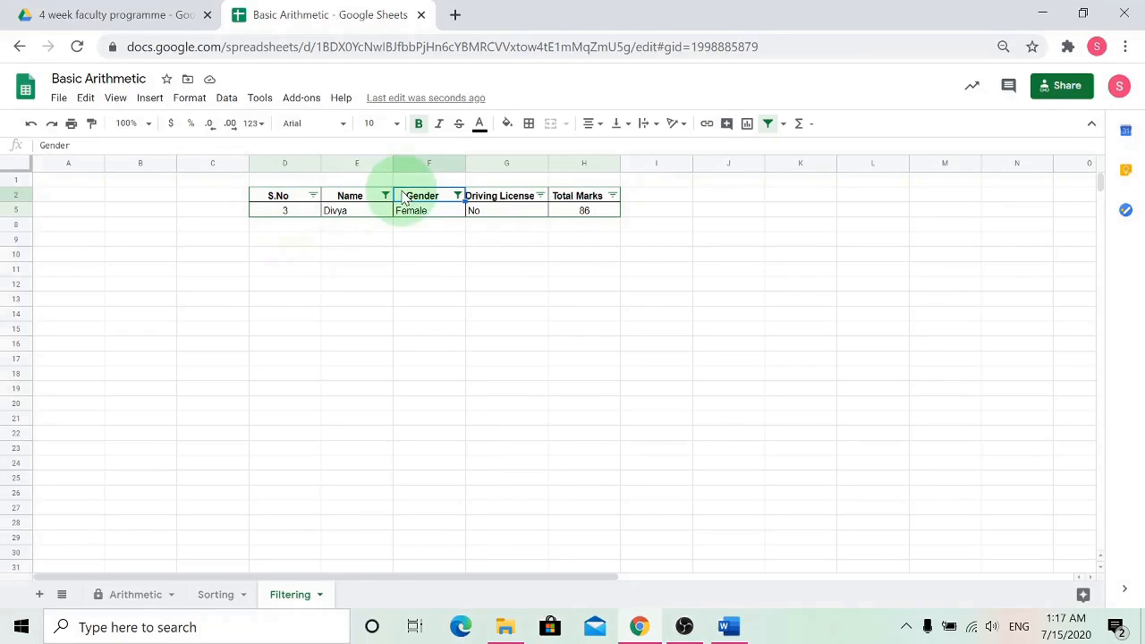
Include Male again in the Gender column's value filter, alongside Female
{"action": "left_click", "coordinate": [458, 196]}
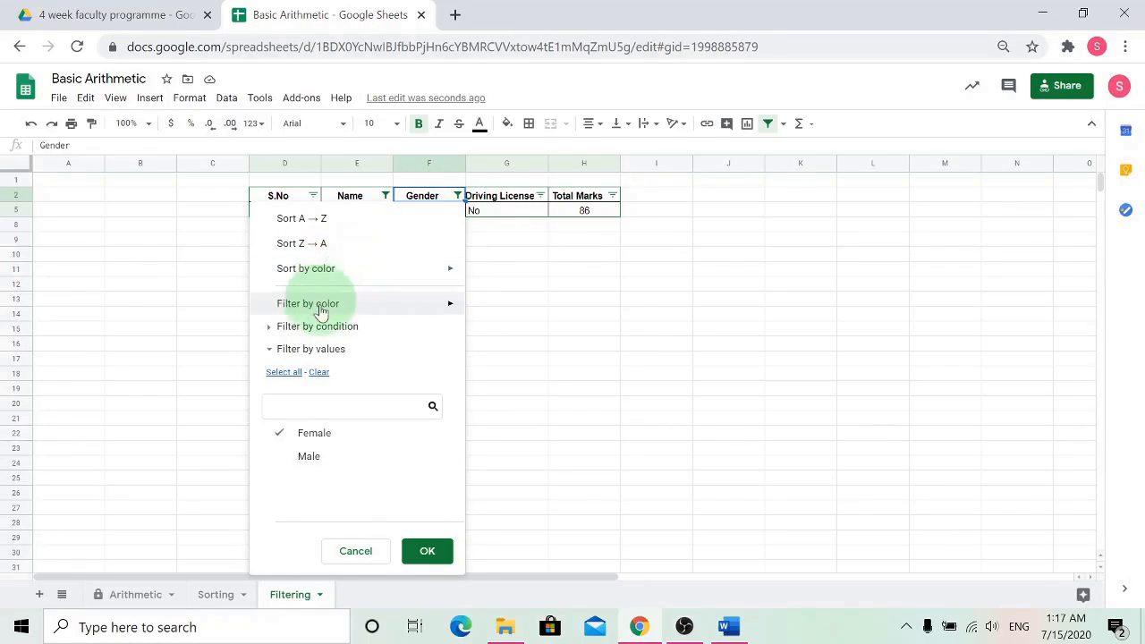
{"action": "left_click", "coordinate": [291, 455]}
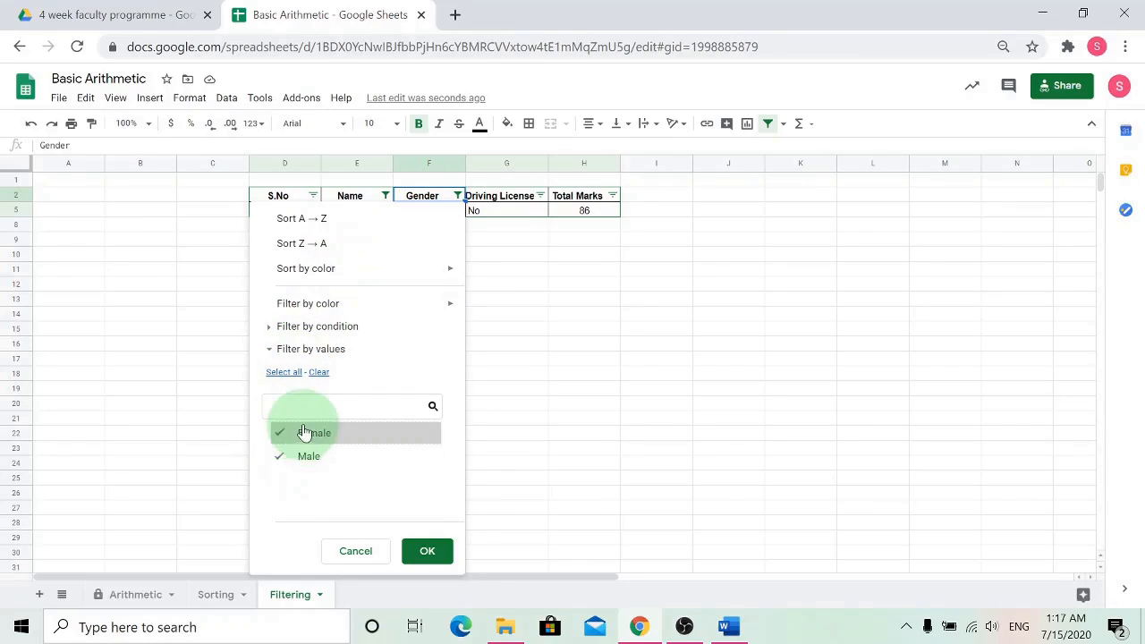
{"action": "left_click", "coordinate": [427, 551]}
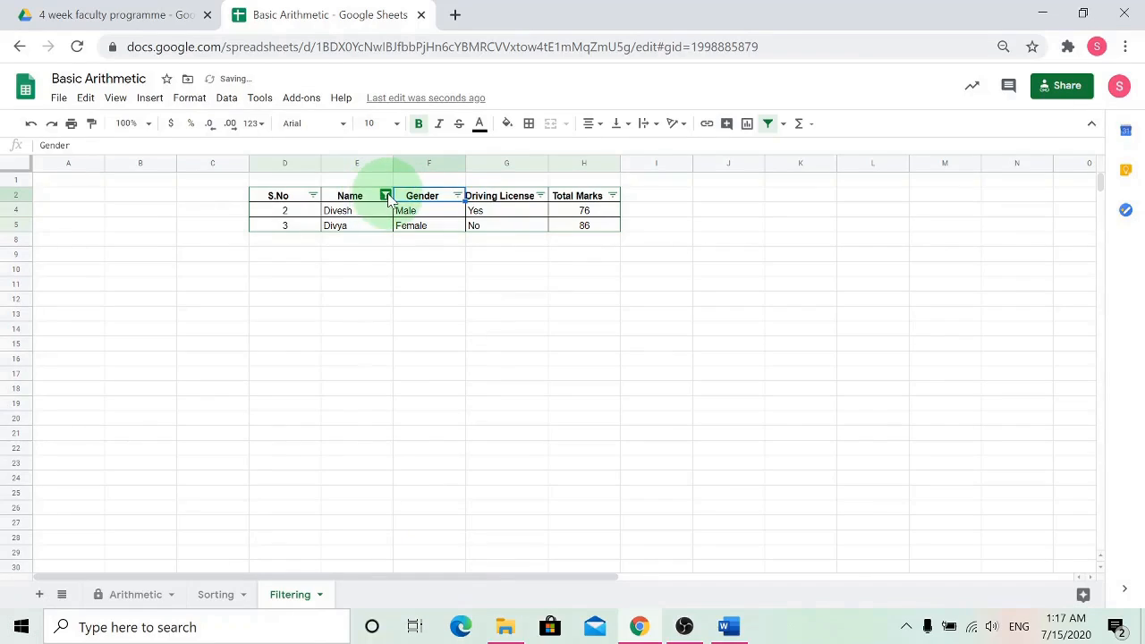
Reset the Name column's filter condition to None to show every student again
{"action": "left_click", "coordinate": [386, 196]}
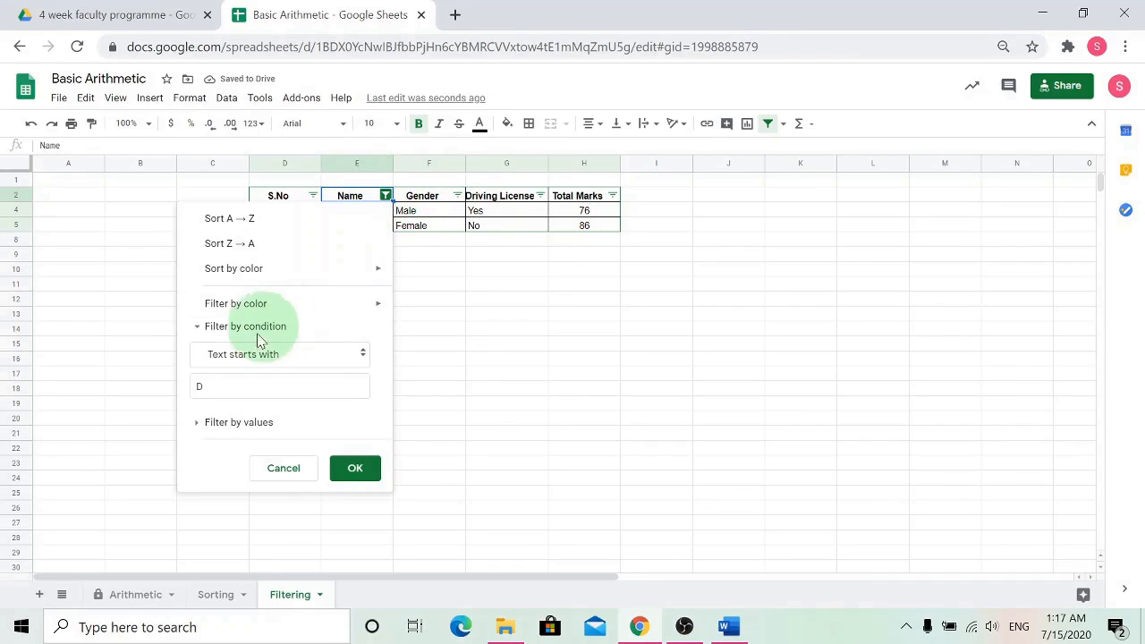
{"action": "left_click", "coordinate": [231, 358]}
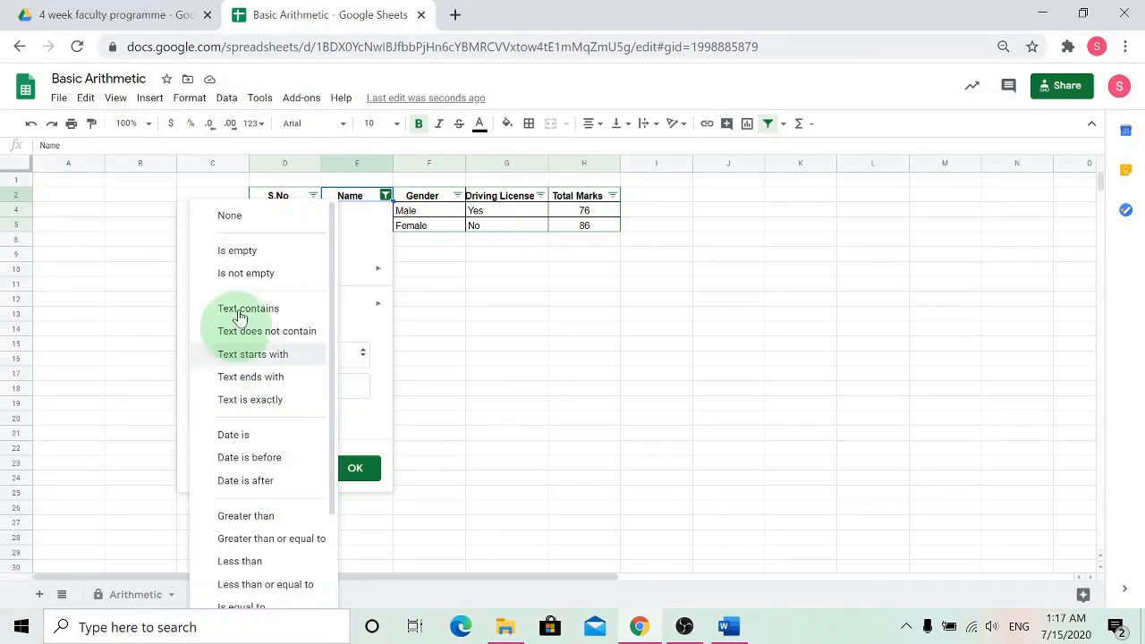
{"action": "left_click", "coordinate": [243, 225]}
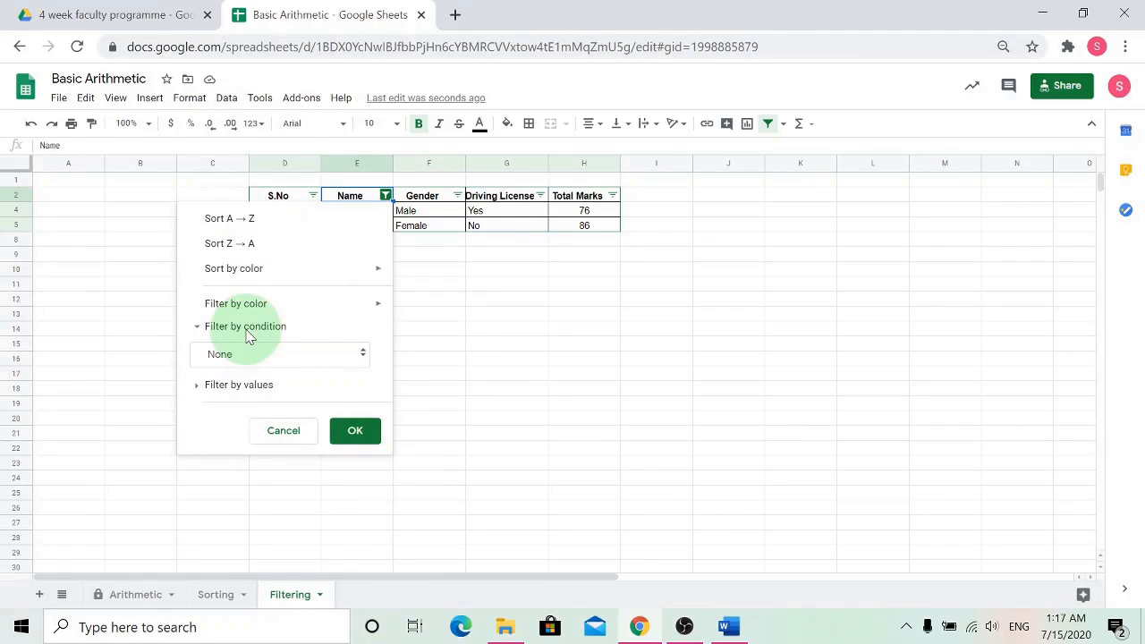
{"action": "left_click", "coordinate": [357, 433]}
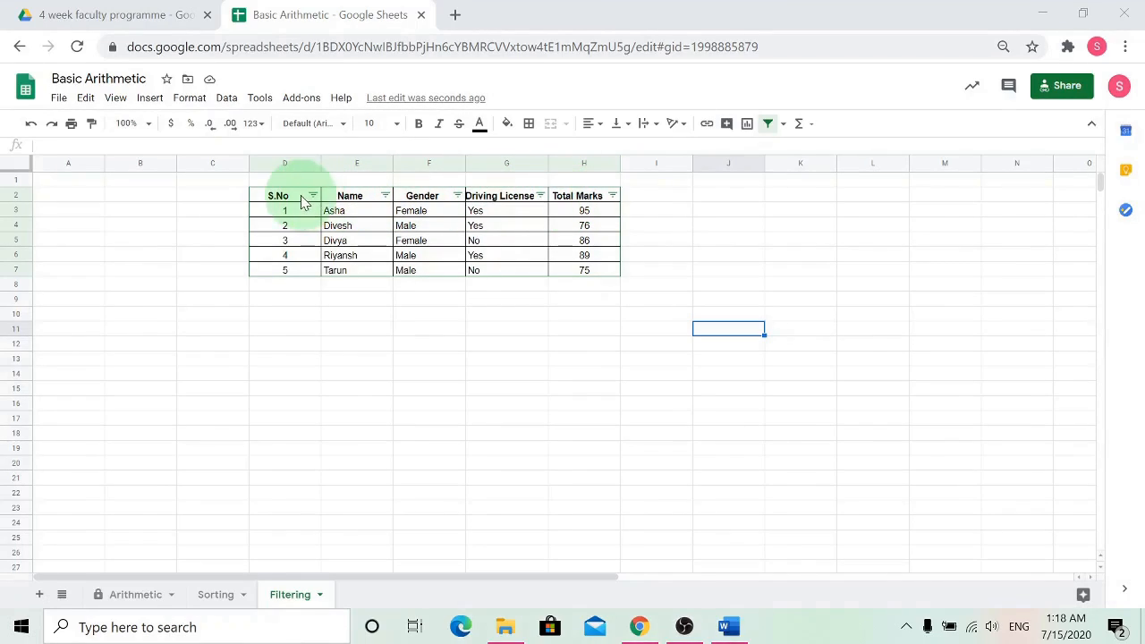
Turn off the filter on the header row from S.No to Total Marks and deselect the range
{"action": "left_click_drag", "start_coordinate": [290, 202], "coordinate": [596, 203]}
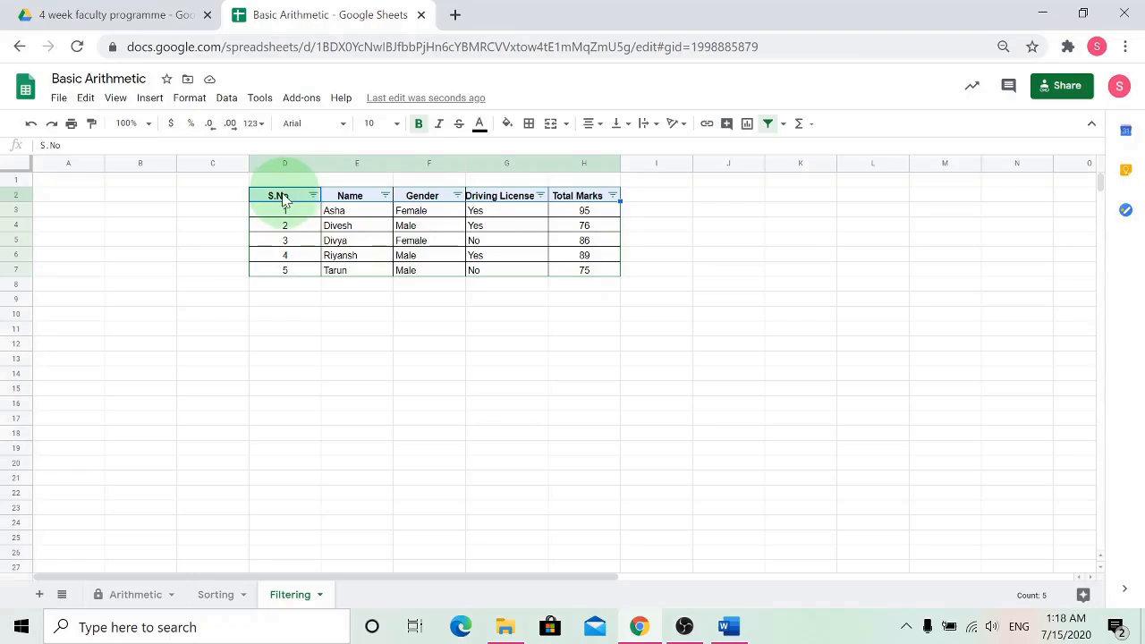
{"action": "left_click", "coordinate": [228, 98]}
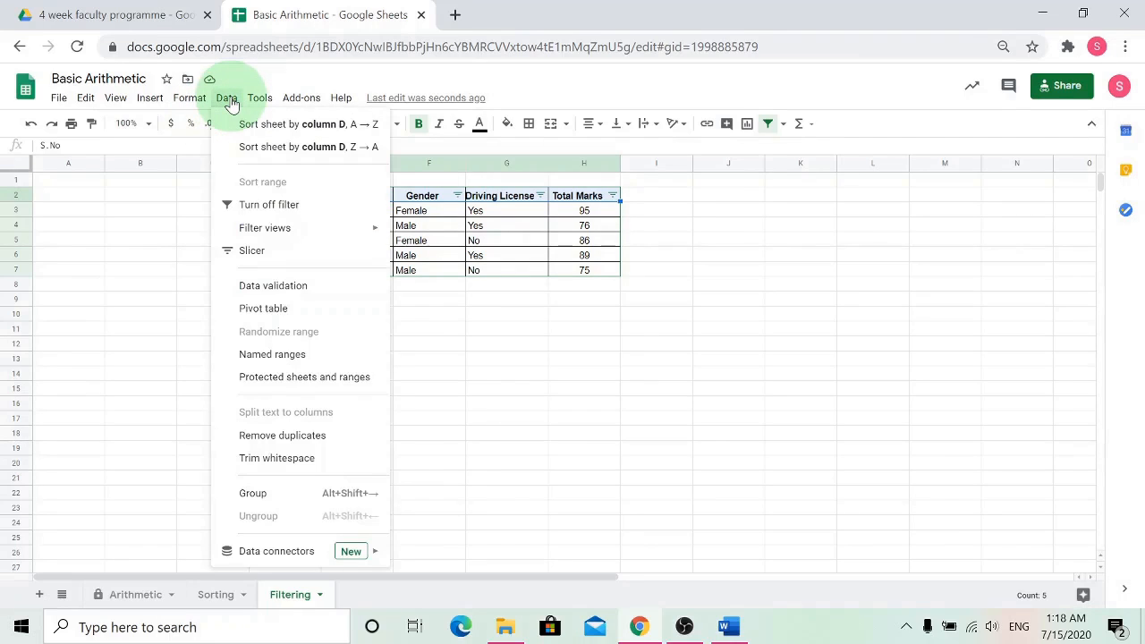
{"action": "left_click", "coordinate": [278, 215]}
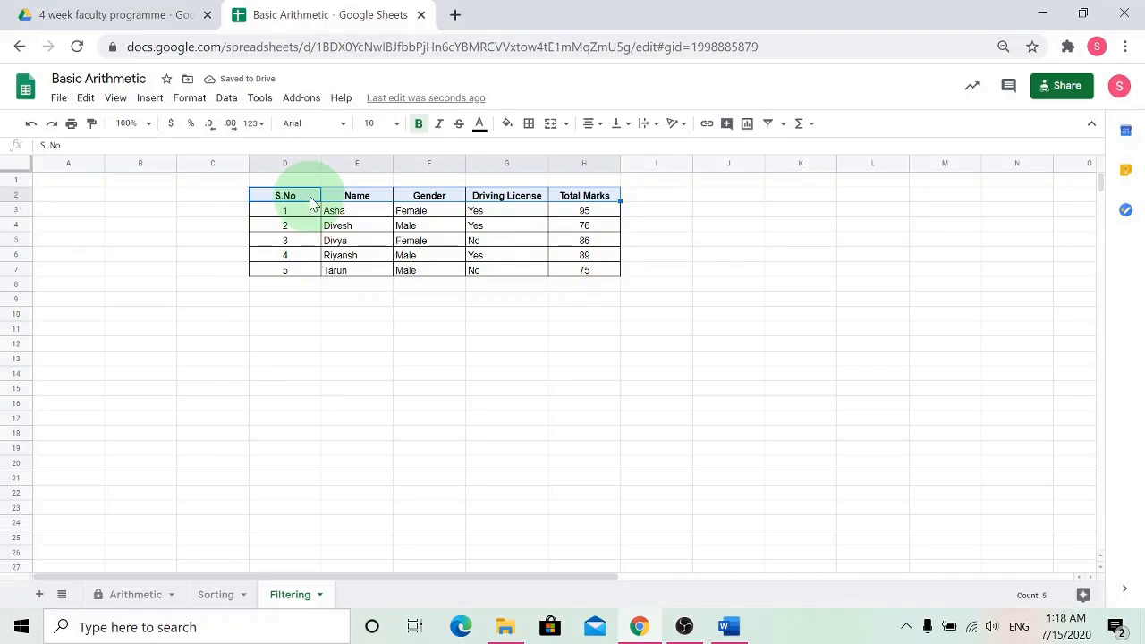
{"action": "left_click", "coordinate": [586, 300]}
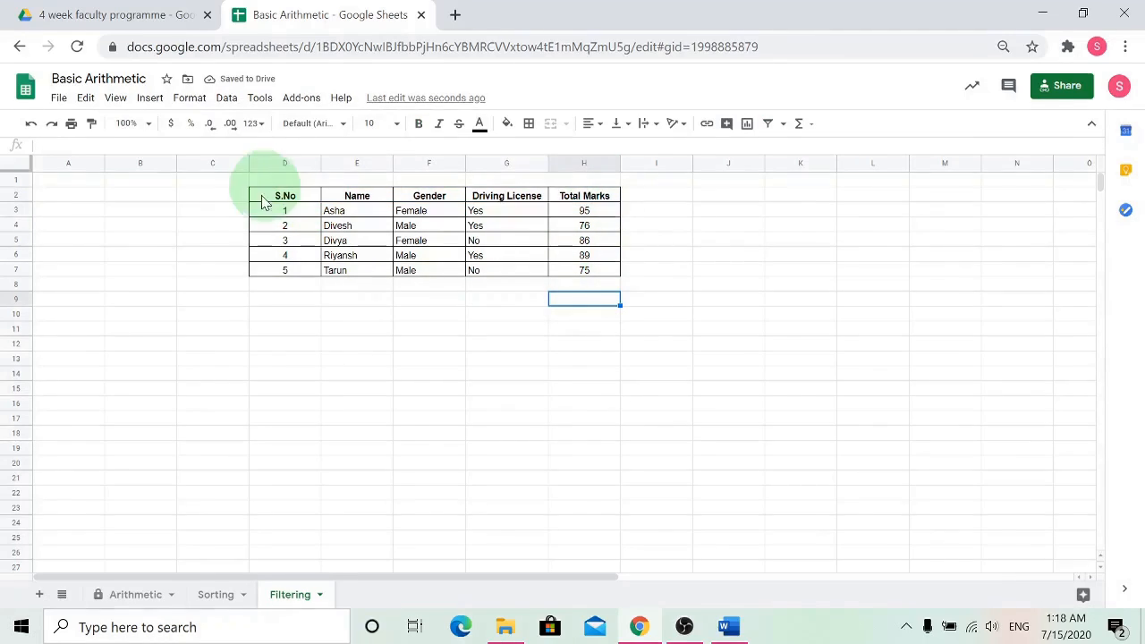